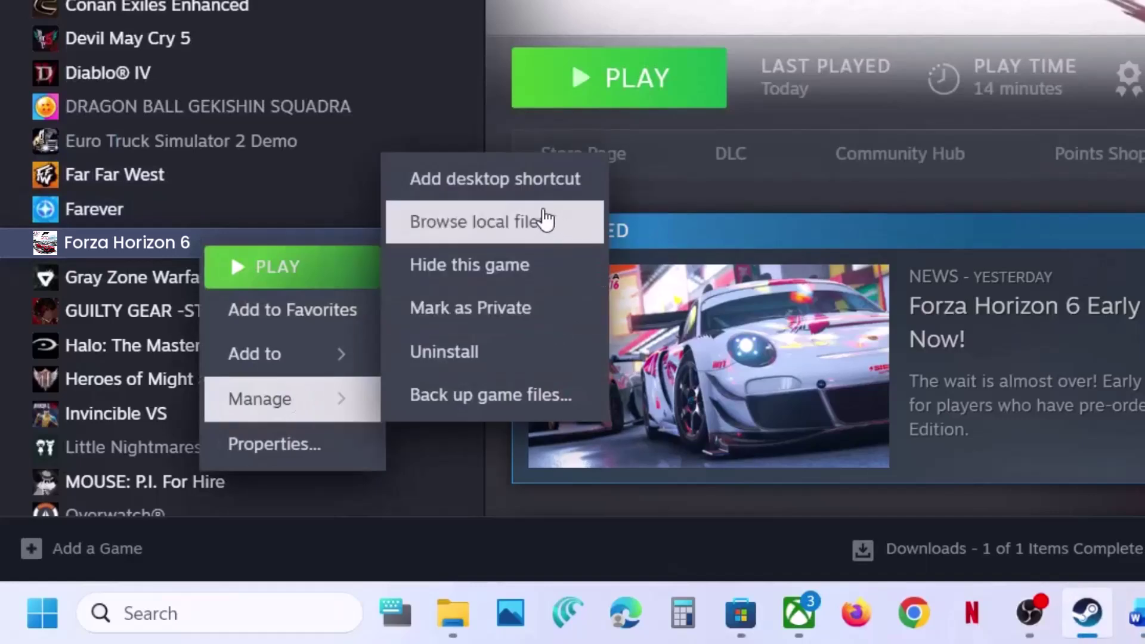
Step: Open Forza Horizon 6's local files and set the forzahorizon6 application to run as an administrator in its compatibility properties
{"action": "left_click", "coordinate": [544, 221]}
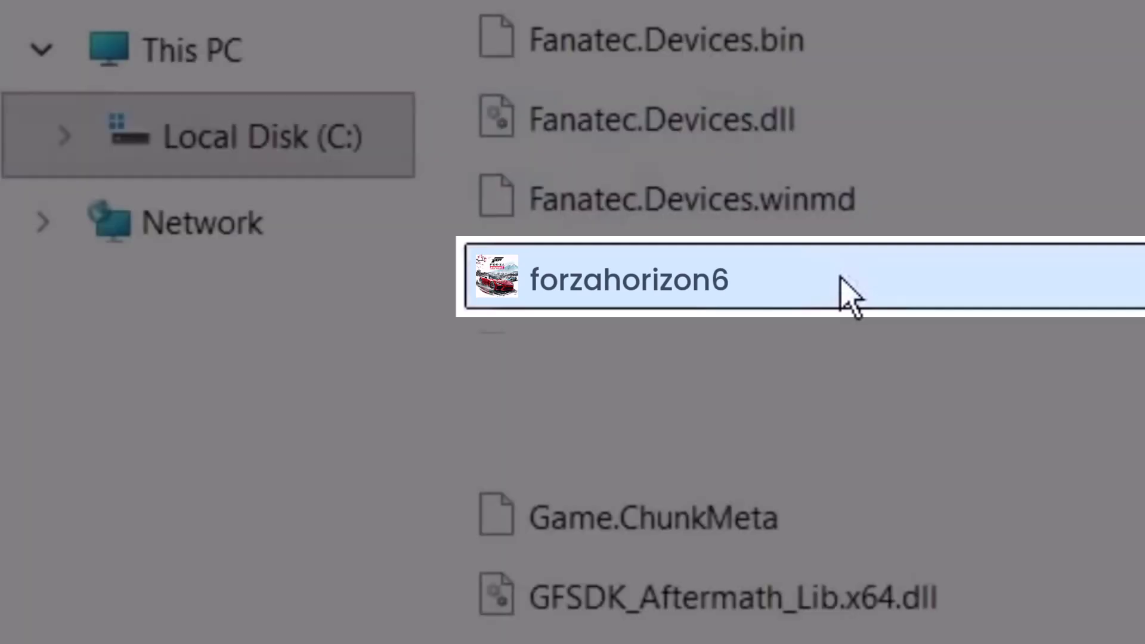
{"action": "right_click", "coordinate": [852, 296]}
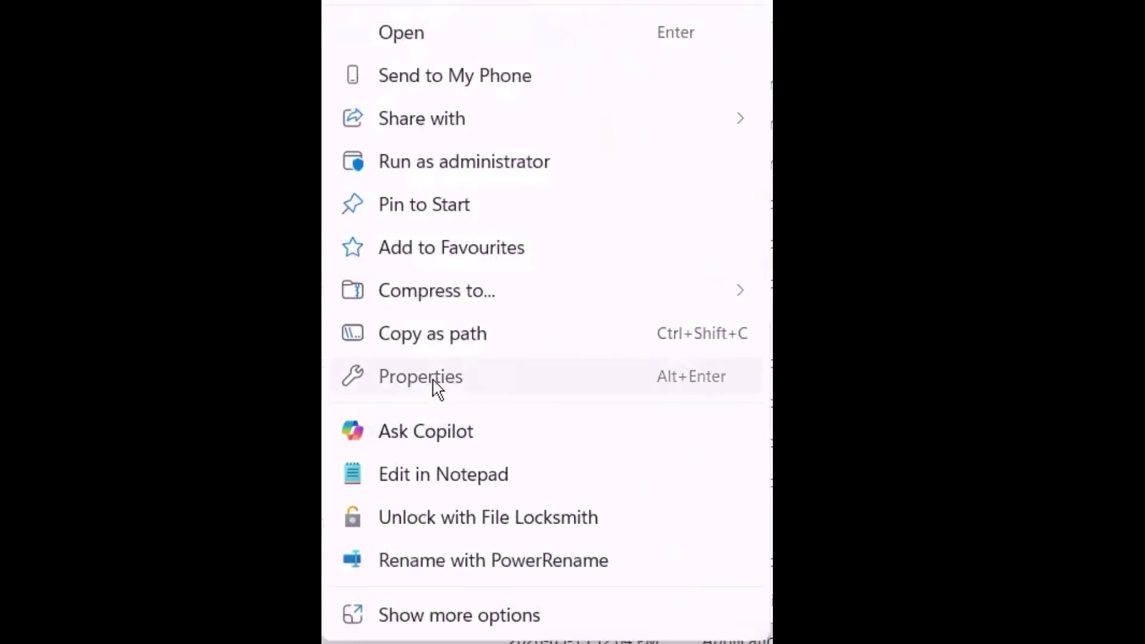
{"action": "left_click", "coordinate": [434, 382]}
{"action": "left_click", "coordinate": [520, 77]}
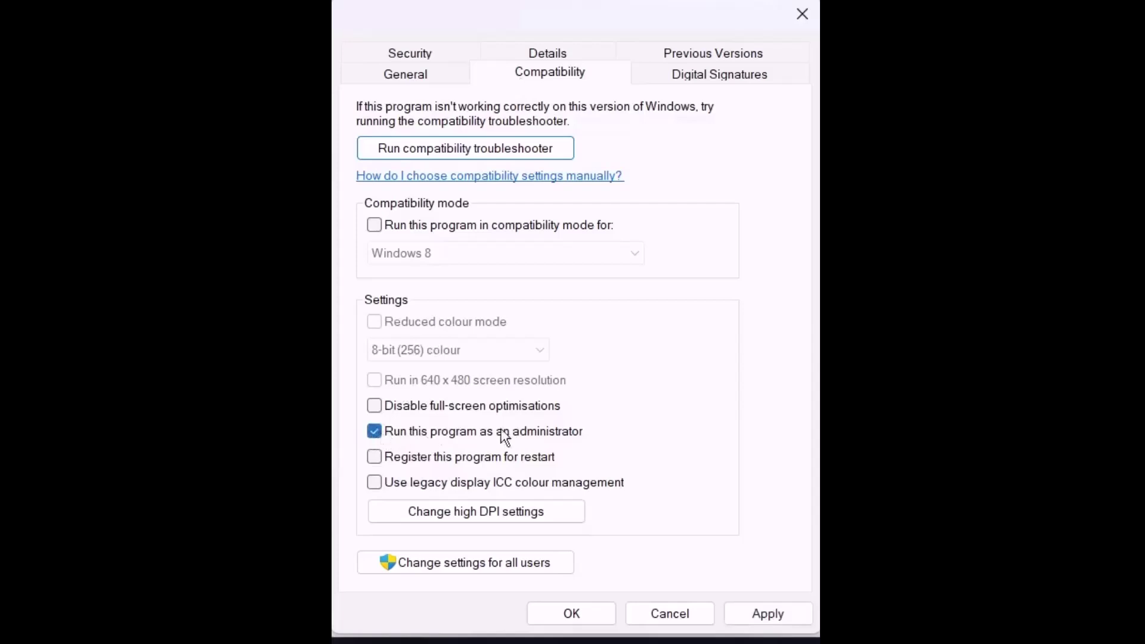
{"action": "left_click", "coordinate": [769, 620]}
{"action": "left_click", "coordinate": [572, 614]}
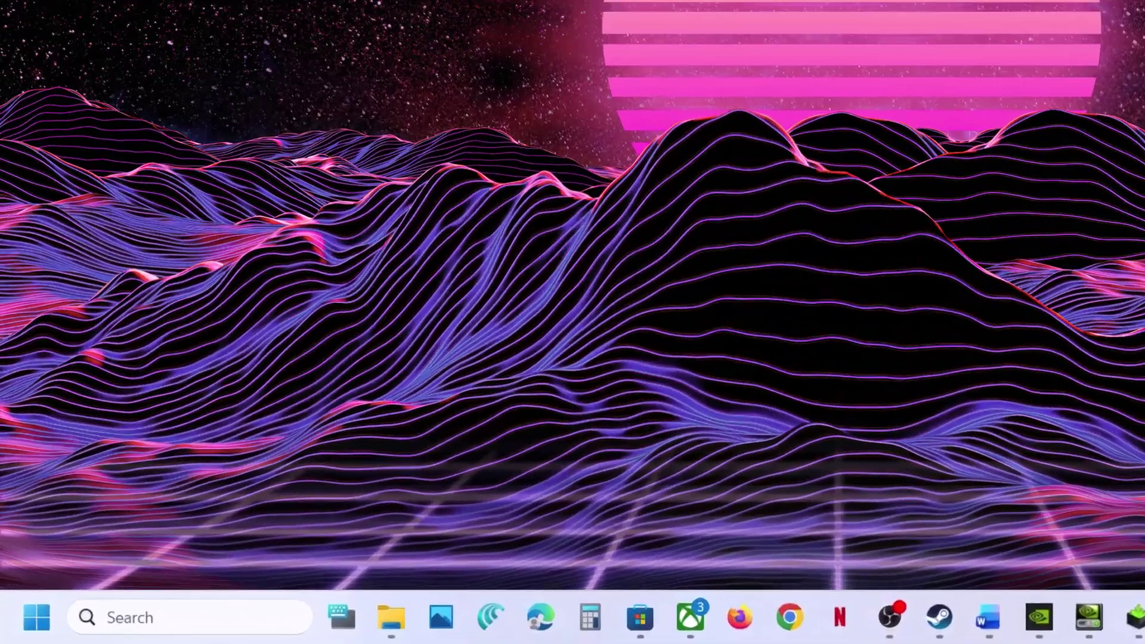
Step: In Windows Security's ransomware protection, add the forzahorizon6 application as an allowed app through Controlled folder access
{"action": "type", "text": "Windows Security"}
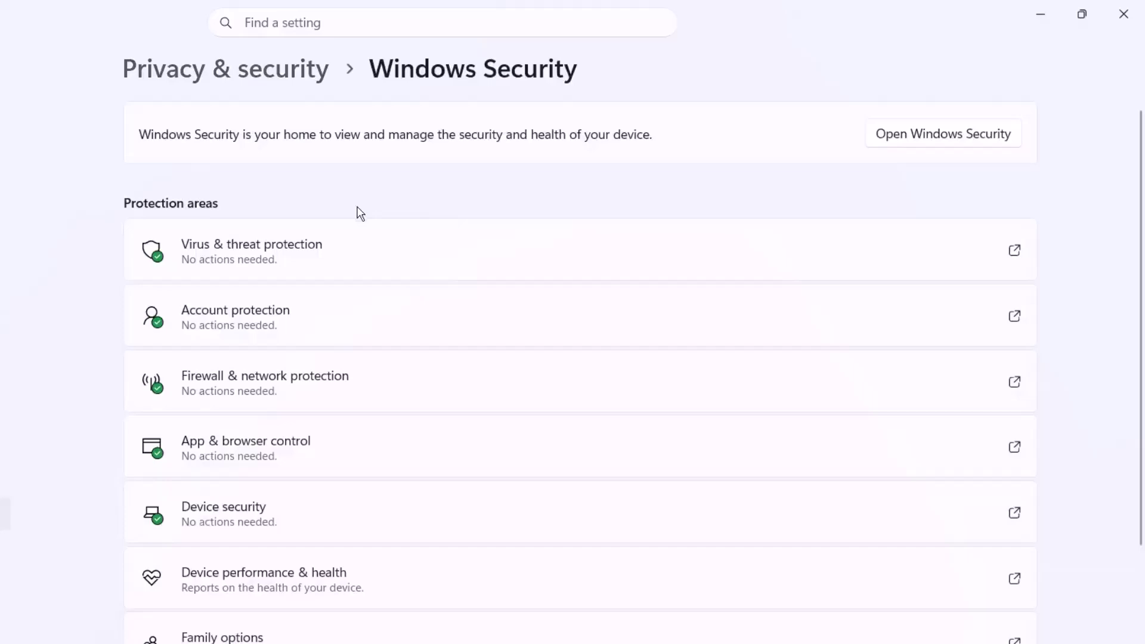
{"action": "left_click", "coordinate": [285, 241]}
{"action": "scroll", "coordinate": [370, 442], "scroll_direction": "down", "scroll_amount": 3}
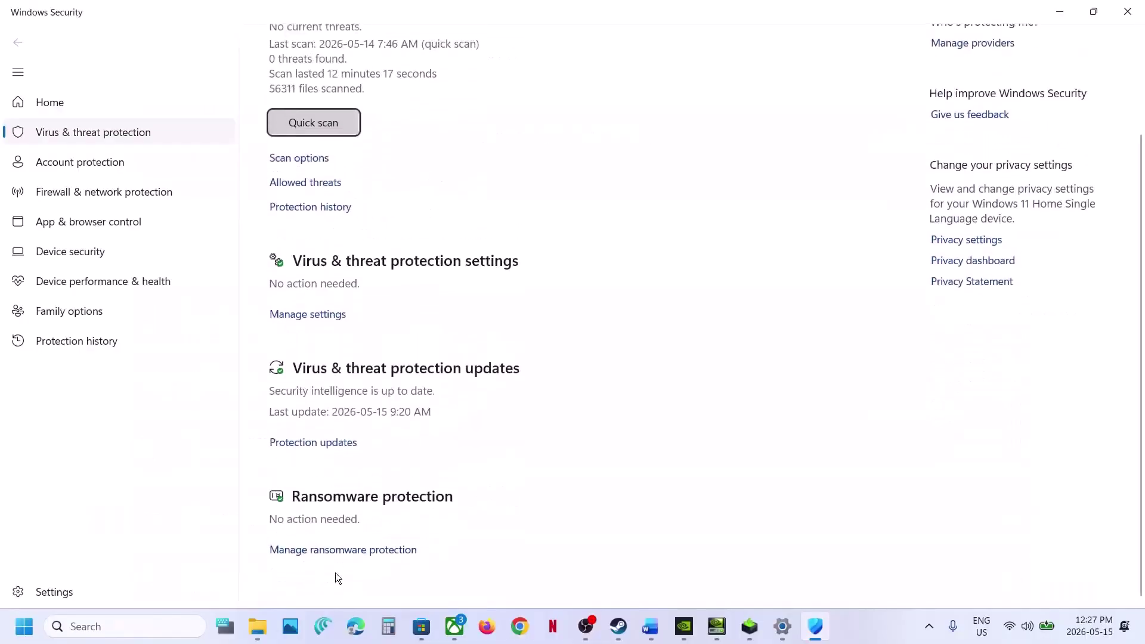
{"action": "left_click", "coordinate": [389, 550]}
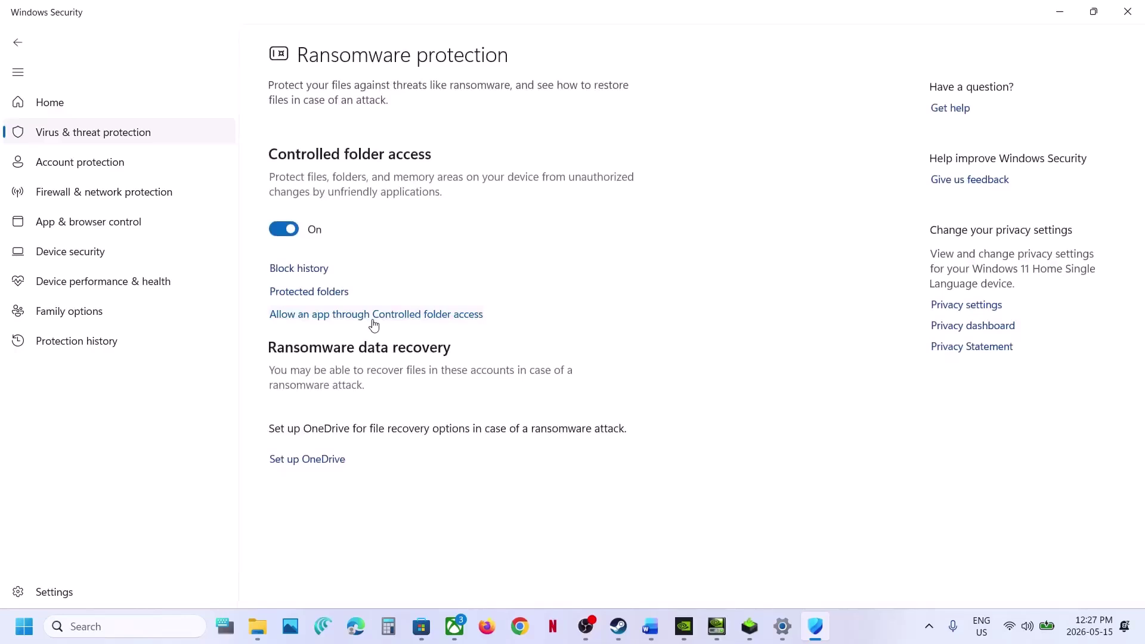
{"action": "left_click", "coordinate": [374, 316]}
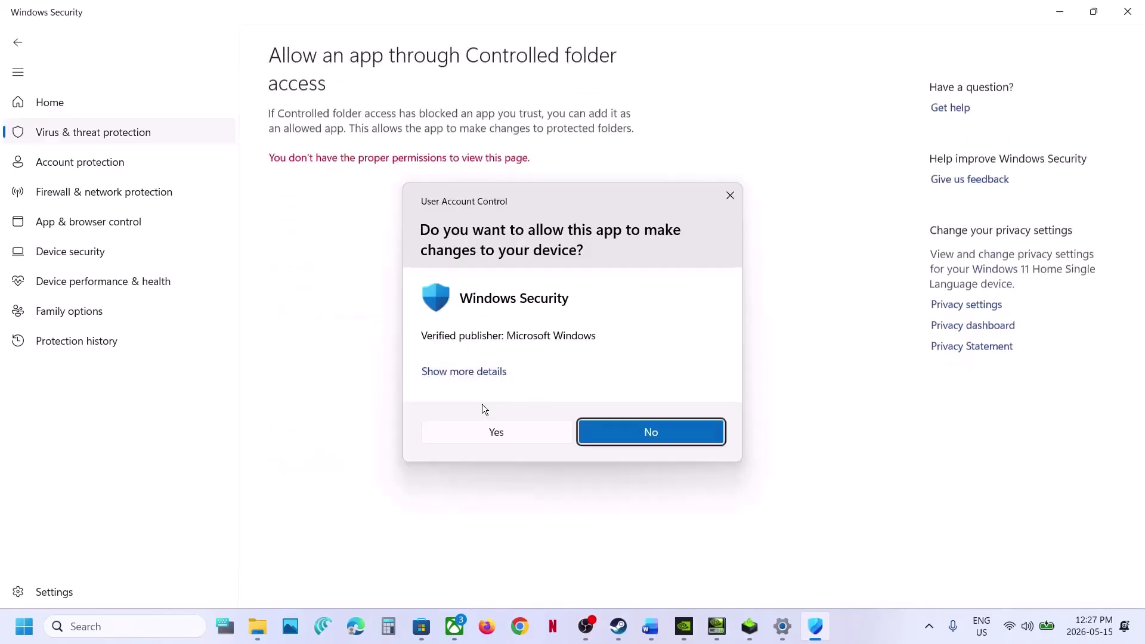
{"action": "left_click", "coordinate": [464, 438]}
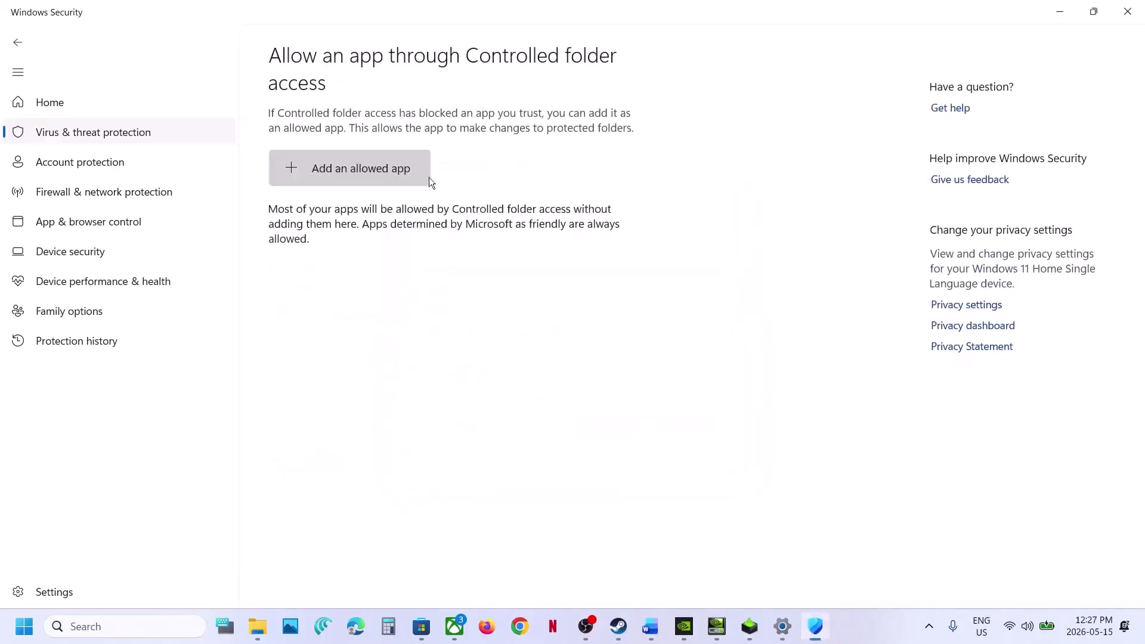
{"action": "left_click", "coordinate": [378, 172]}
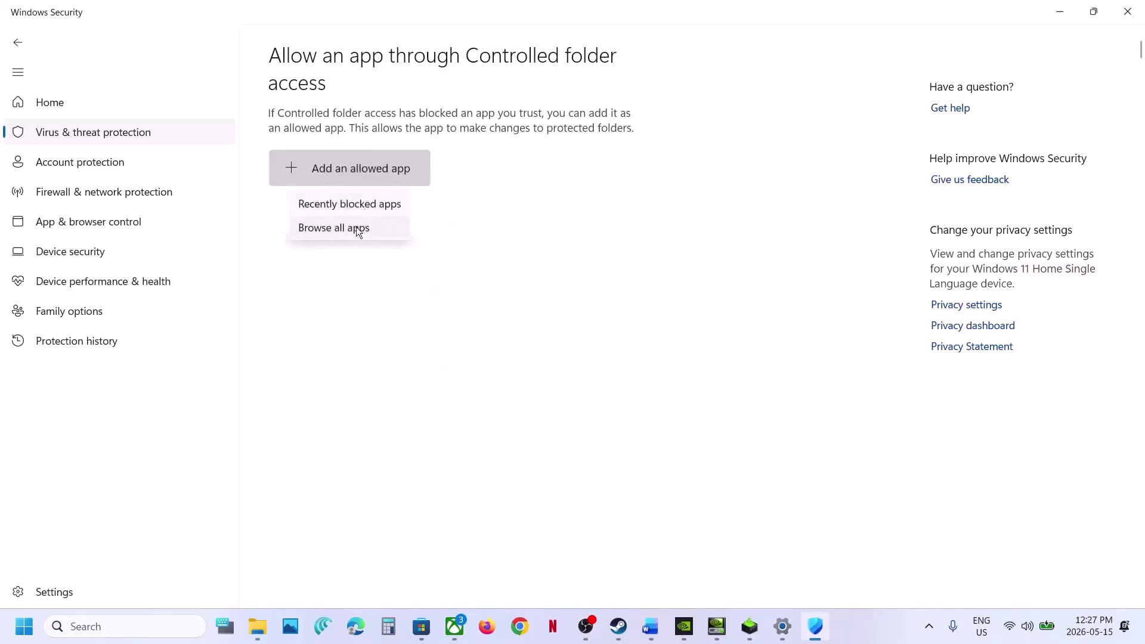
{"action": "left_click", "coordinate": [359, 232]}
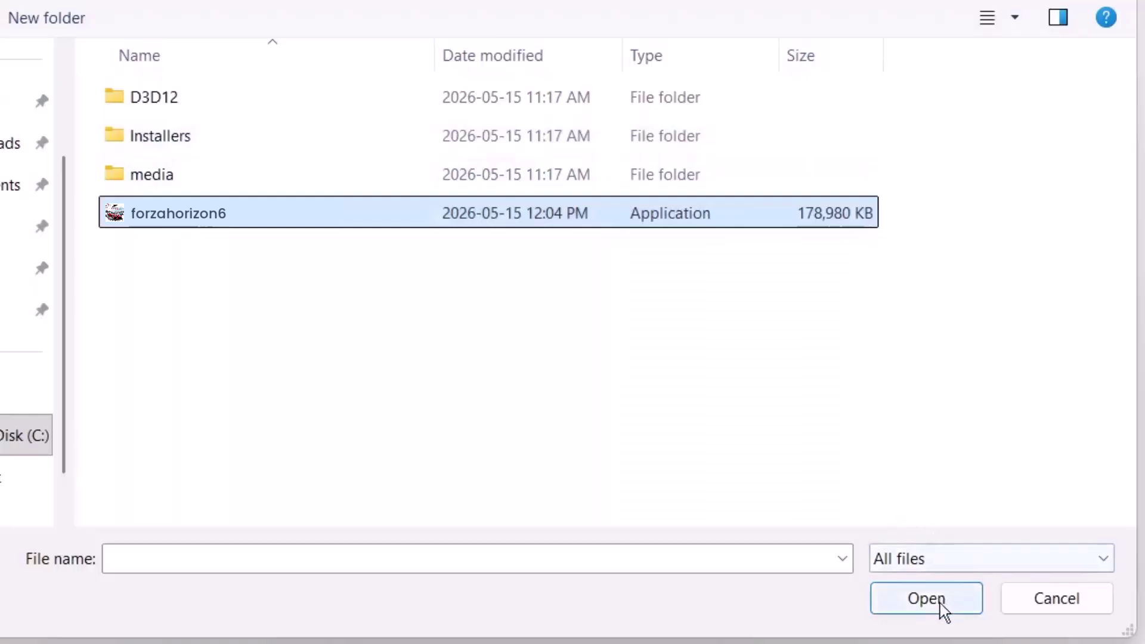
{"action": "left_click", "coordinate": [926, 599]}
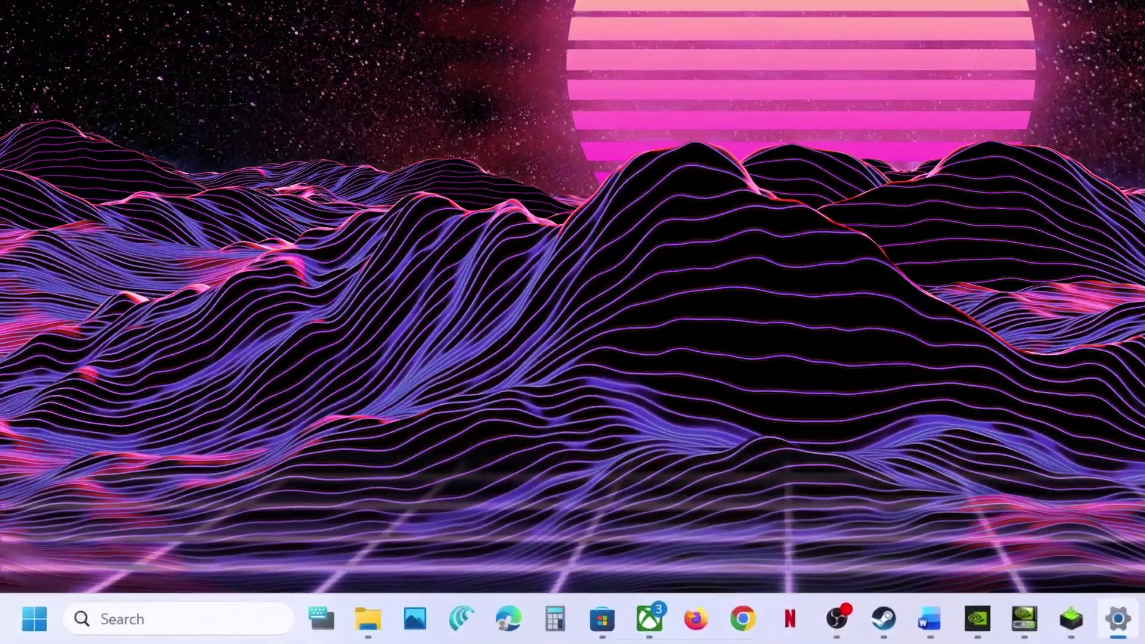
Step: Add the forzahorizon6 application to the apps allowed through Windows Defender Firewall
{"action": "type", "text": "Windows Defender Firewall"}
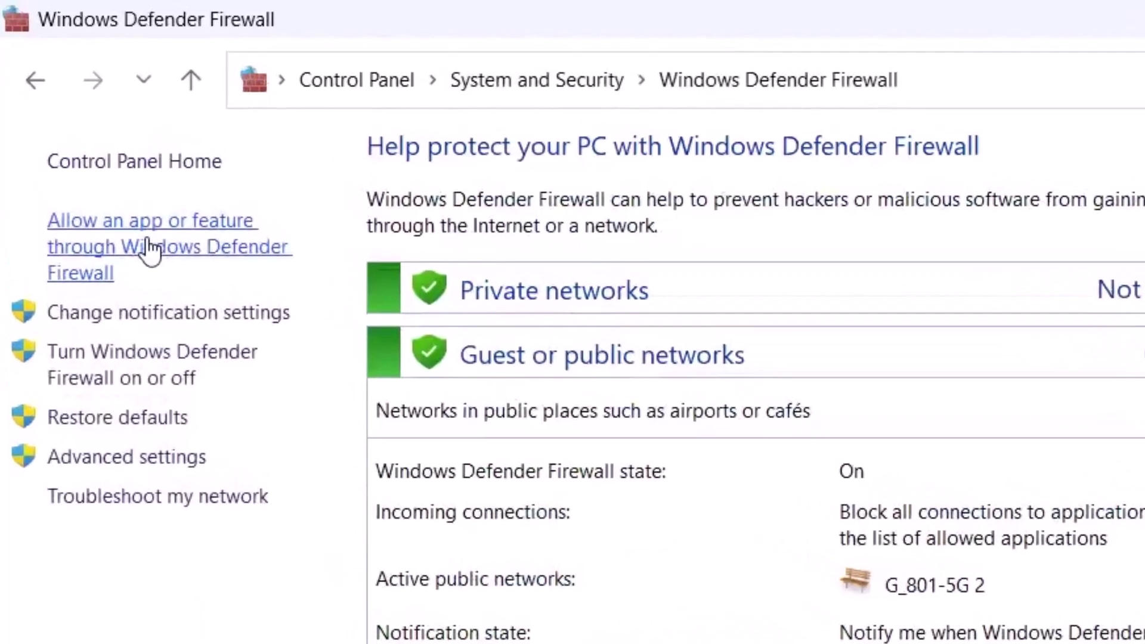
{"action": "left_click", "coordinate": [149, 248]}
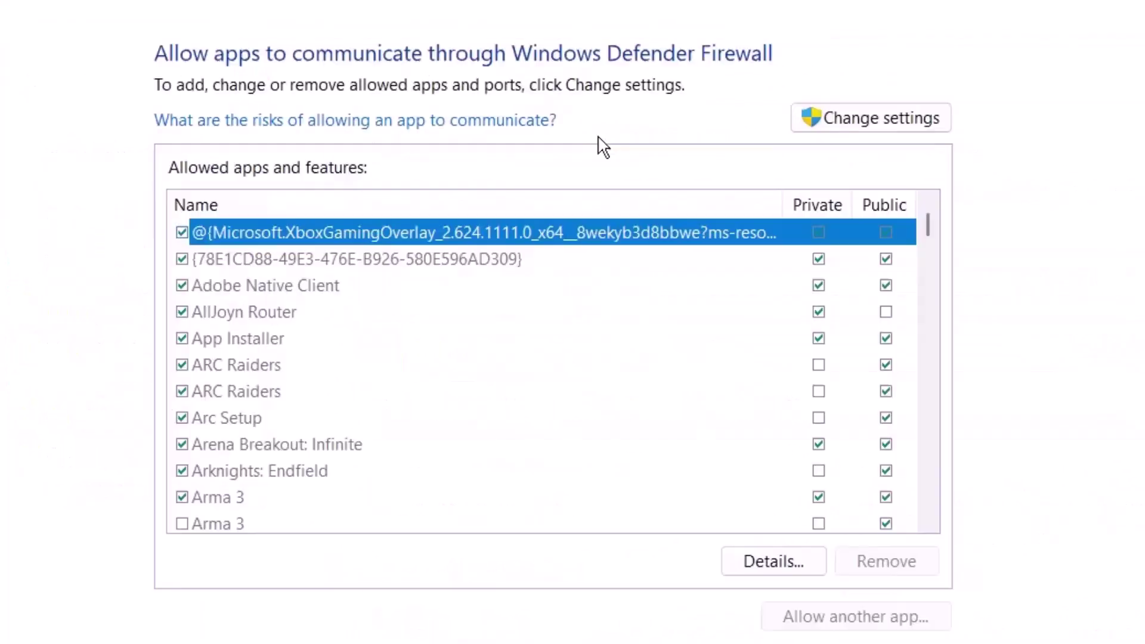
{"action": "left_click", "coordinate": [814, 122]}
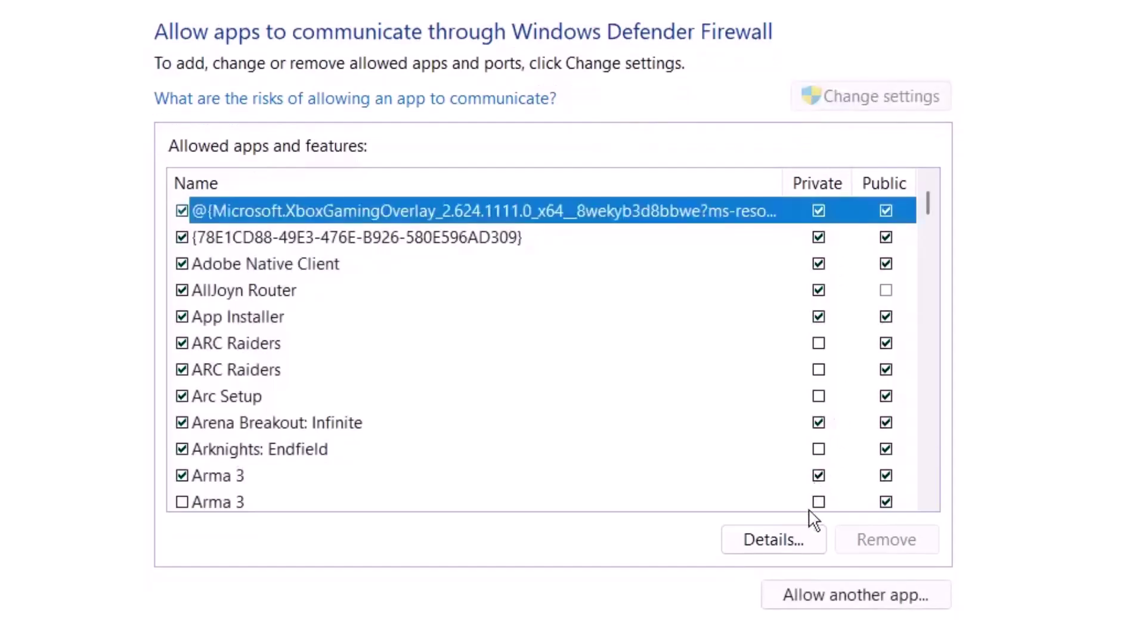
{"action": "left_click", "coordinate": [808, 599]}
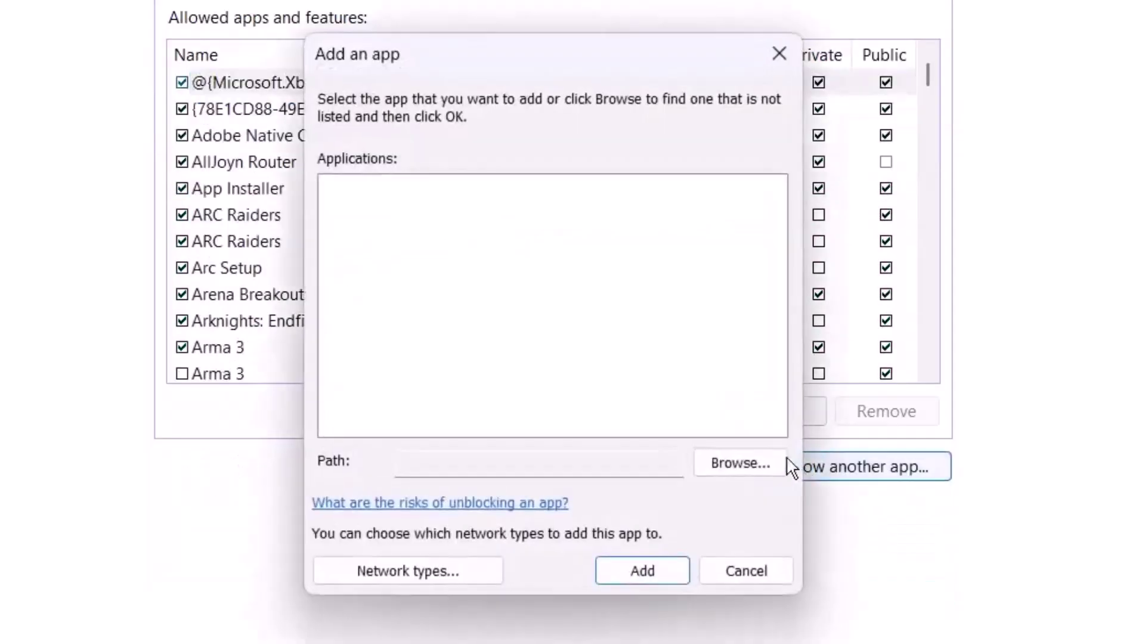
{"action": "left_click", "coordinate": [739, 461]}
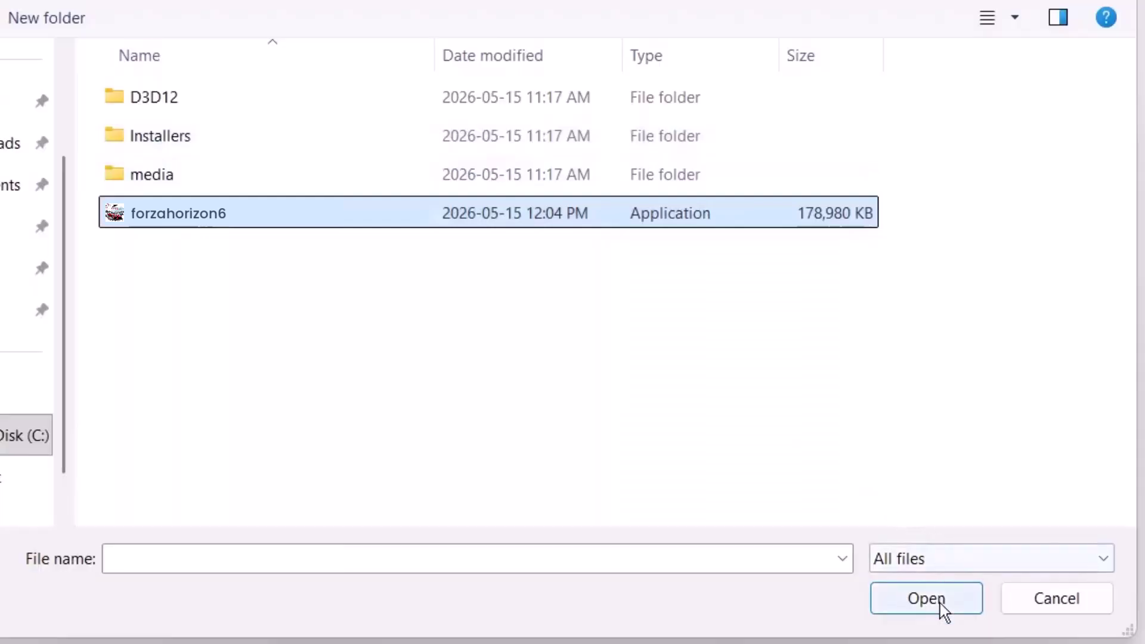
{"action": "left_click", "coordinate": [939, 600]}
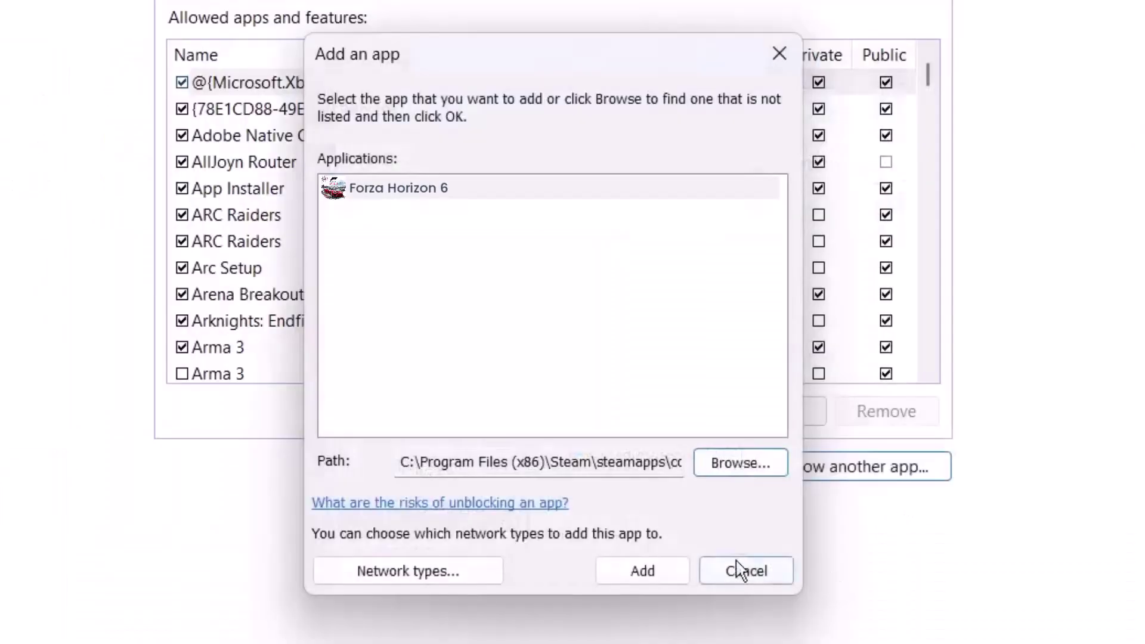
{"action": "left_click", "coordinate": [685, 570]}
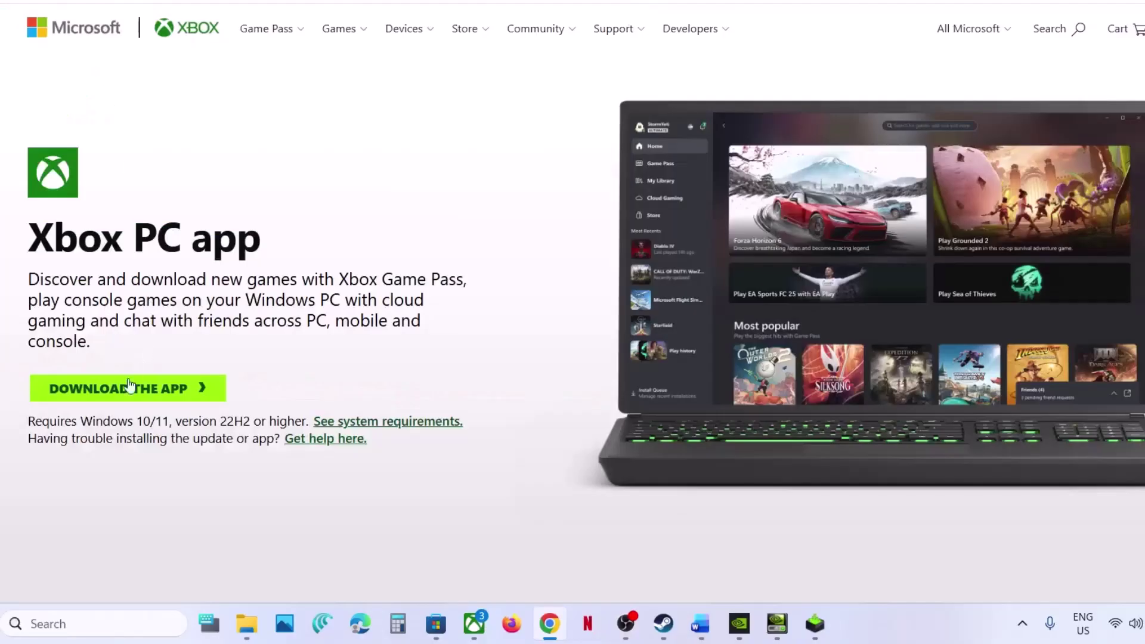
Step: Download the Xbox PC app and enable showing installed Steam games in its library and extensions settings
{"action": "left_click", "coordinate": [129, 385]}
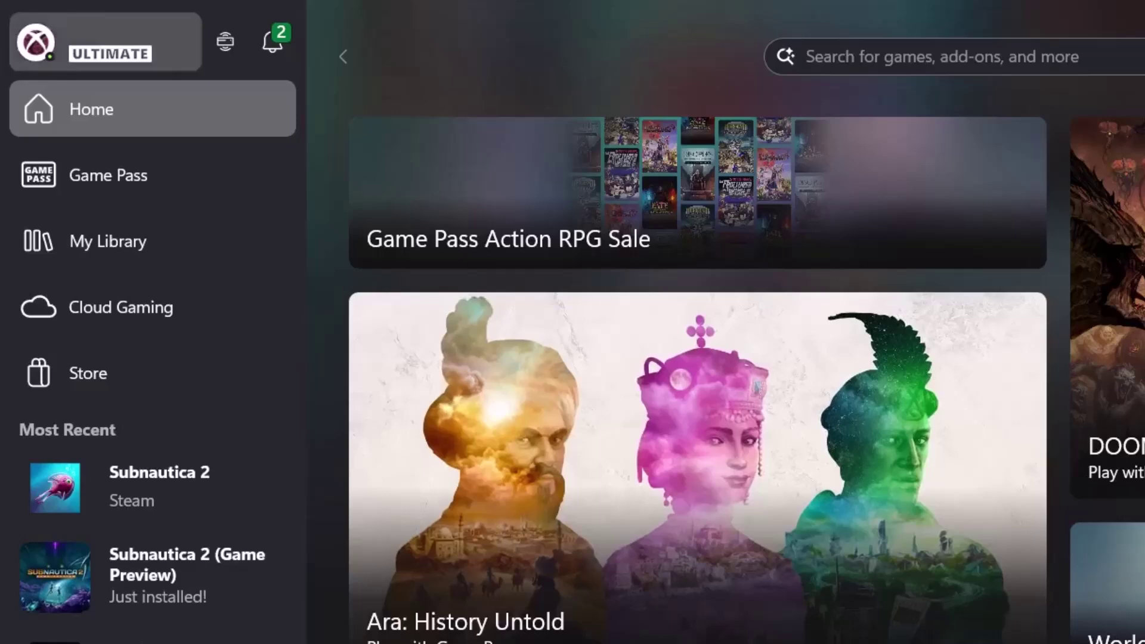
{"action": "left_click", "coordinate": [134, 48]}
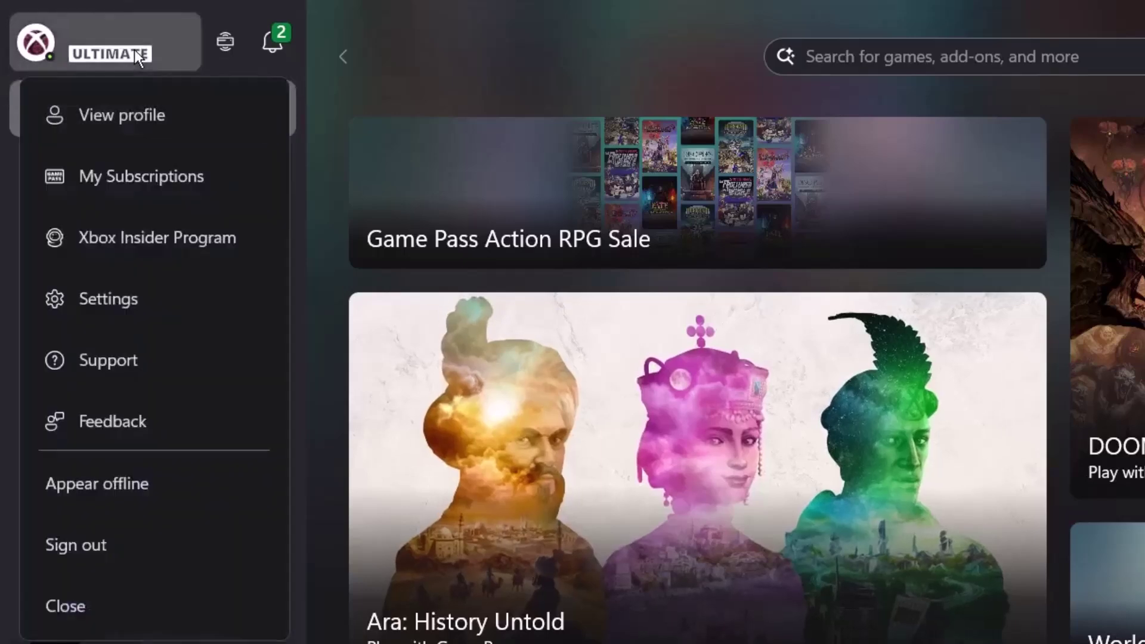
{"action": "left_click", "coordinate": [107, 311]}
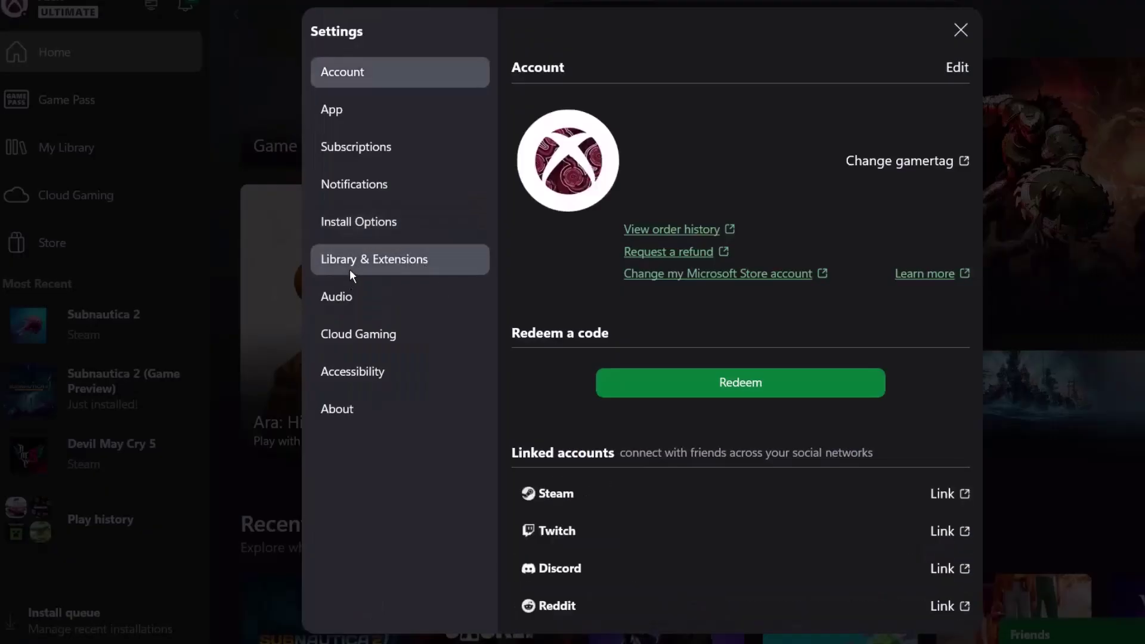
{"action": "left_click", "coordinate": [351, 268]}
{"action": "left_click", "coordinate": [636, 531]}
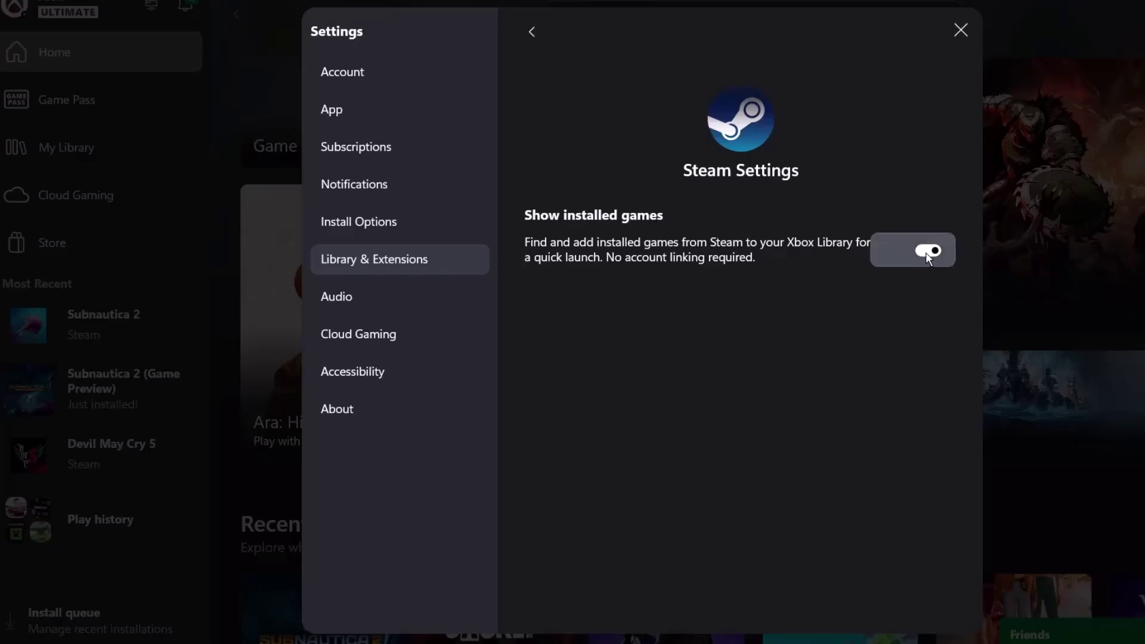
{"action": "left_click", "coordinate": [961, 30]}
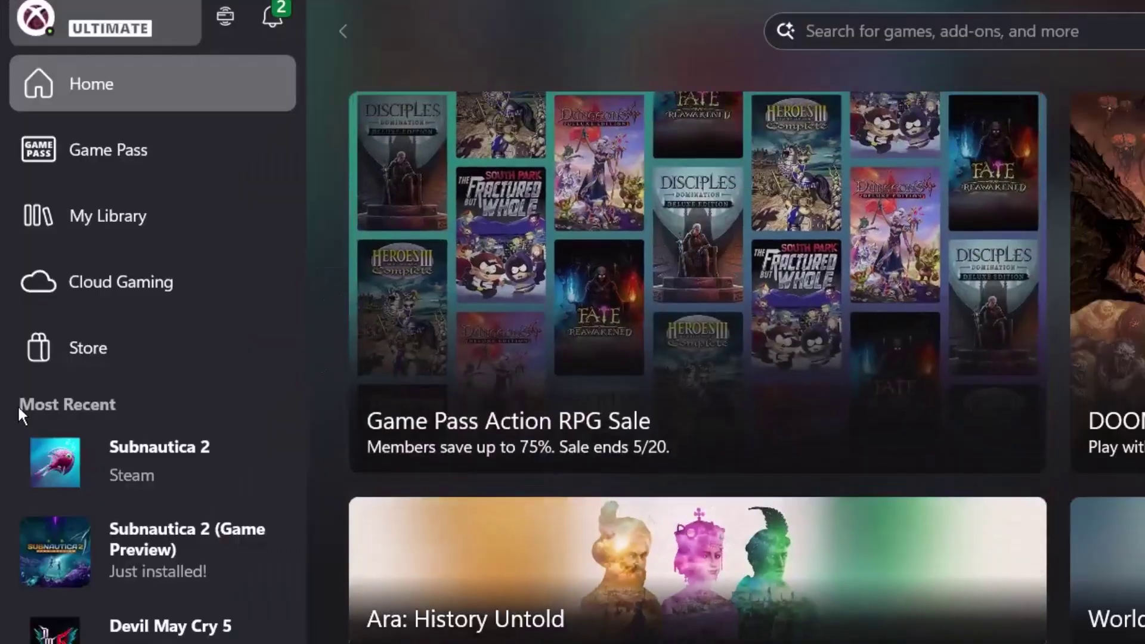
Step: Launch Forza Horizon 6 from the Xbox app's game library
{"action": "left_click", "coordinate": [112, 231]}
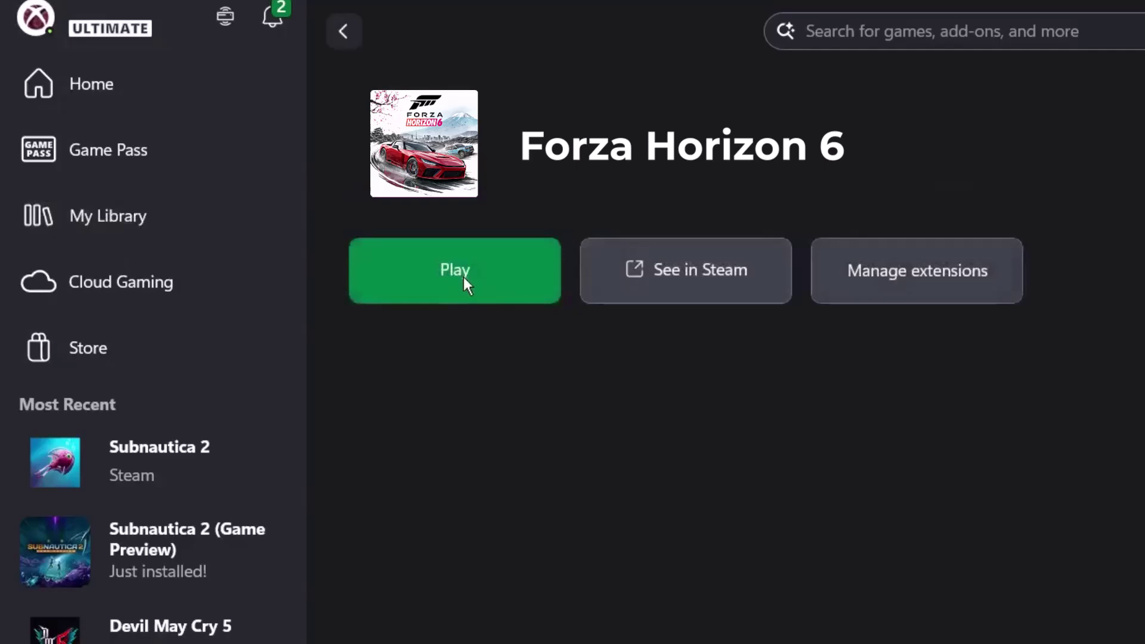
{"action": "left_click", "coordinate": [464, 276]}
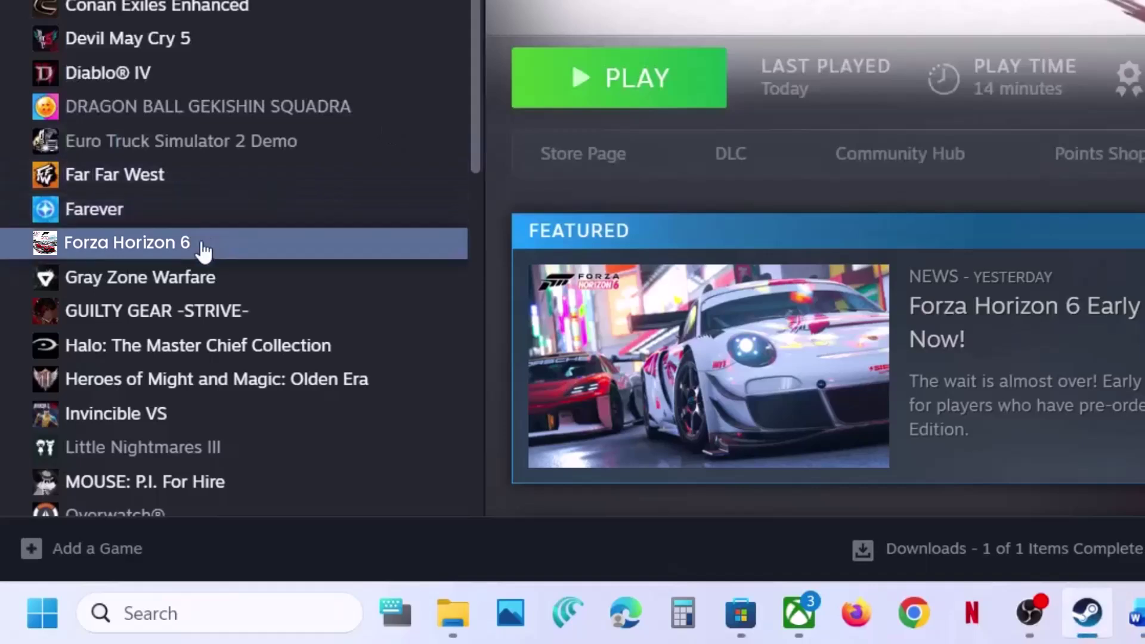
Step: Switch to Steam and open the installed files settings in Forza Horizon 6's properties
{"action": "right_click", "coordinate": [204, 251]}
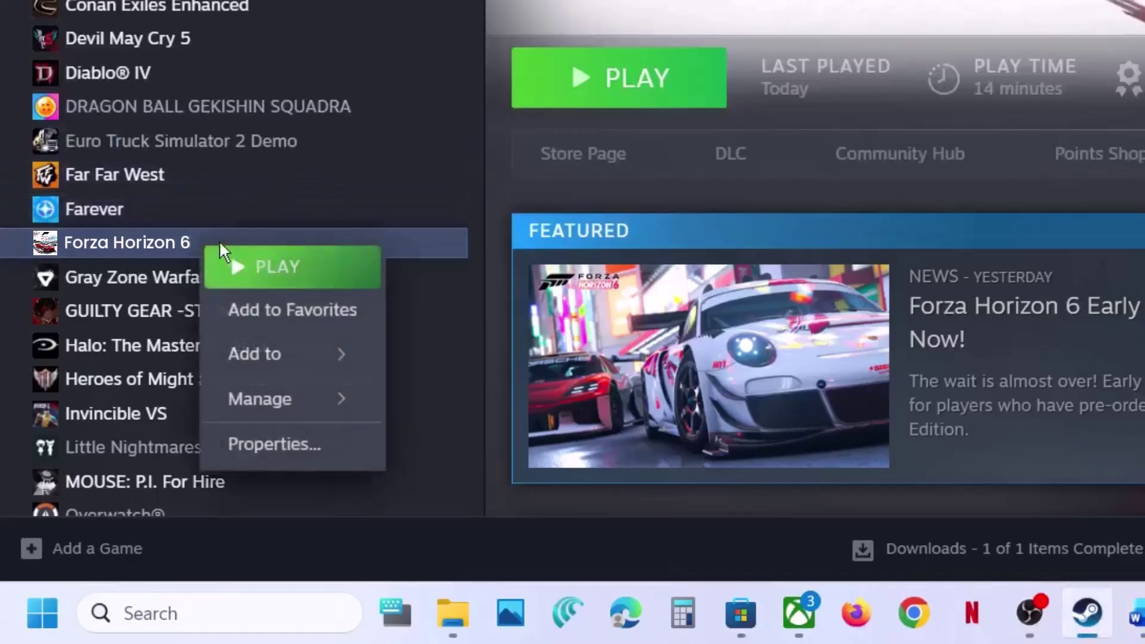
{"action": "left_click", "coordinate": [325, 454]}
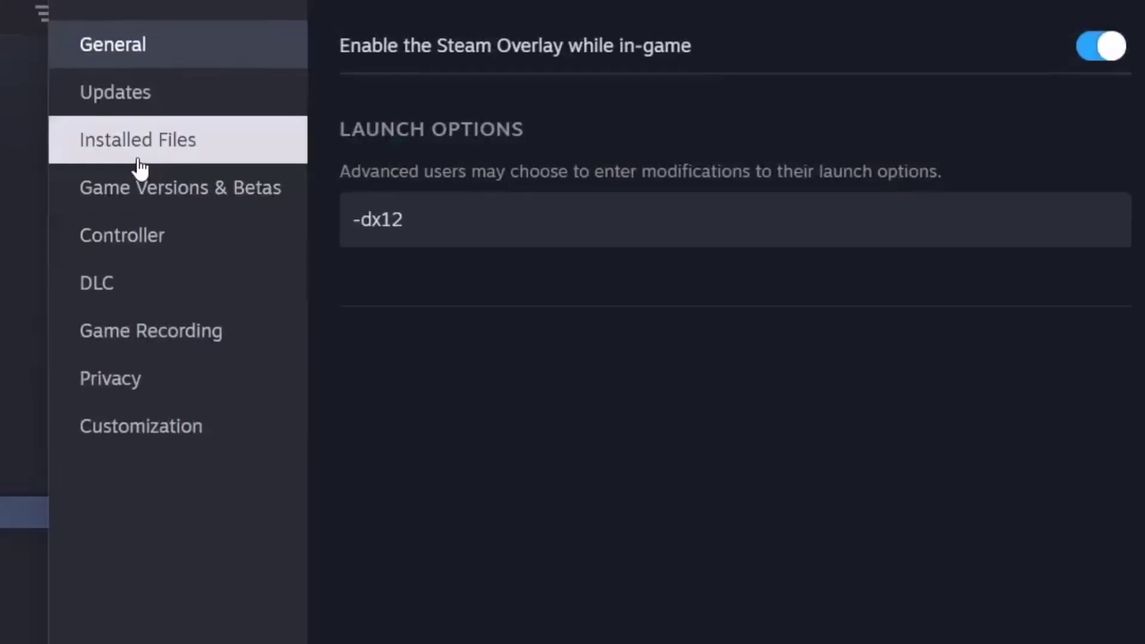
{"action": "left_click", "coordinate": [139, 159]}
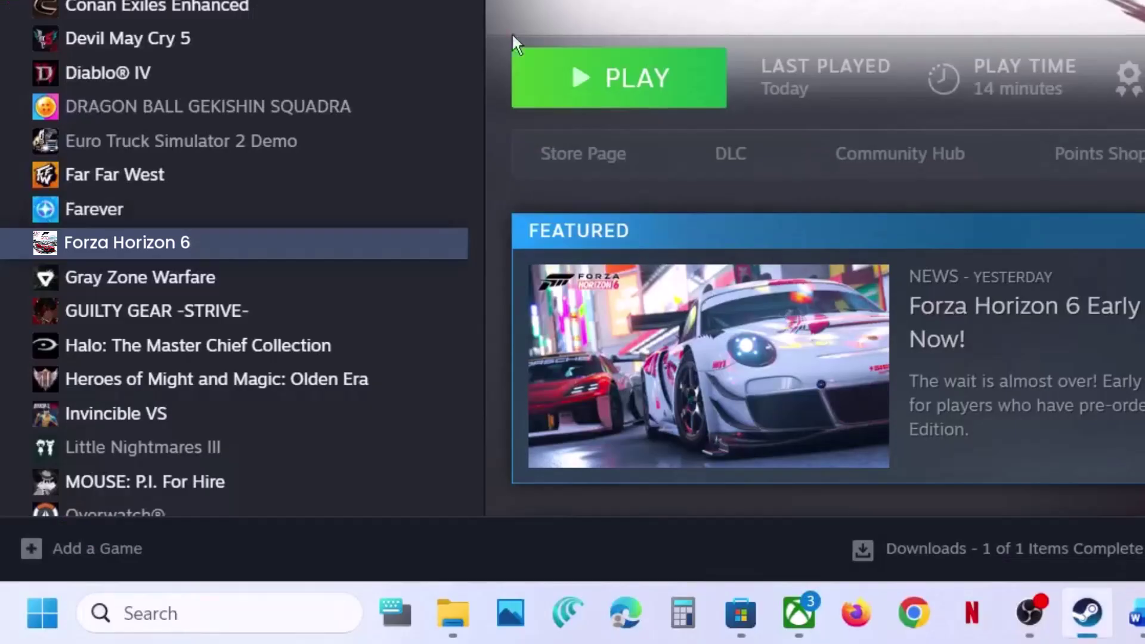
Step: Open Forza Horizon 6's local files folder from the Steam library
{"action": "right_click", "coordinate": [201, 242]}
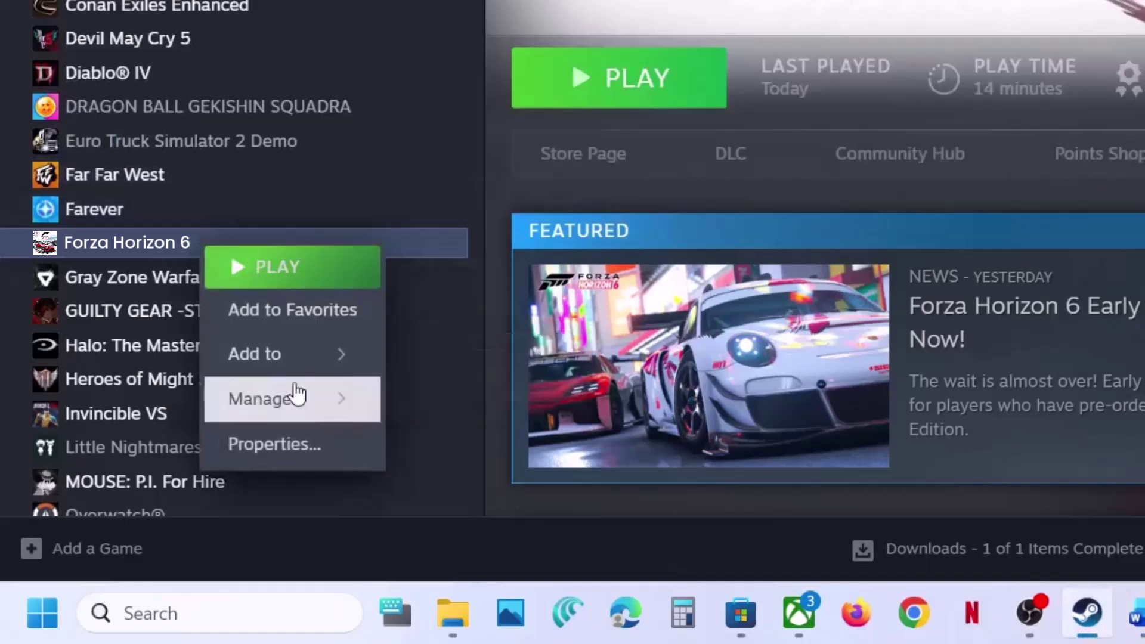
{"action": "mouse_move", "coordinate": [296, 393]}
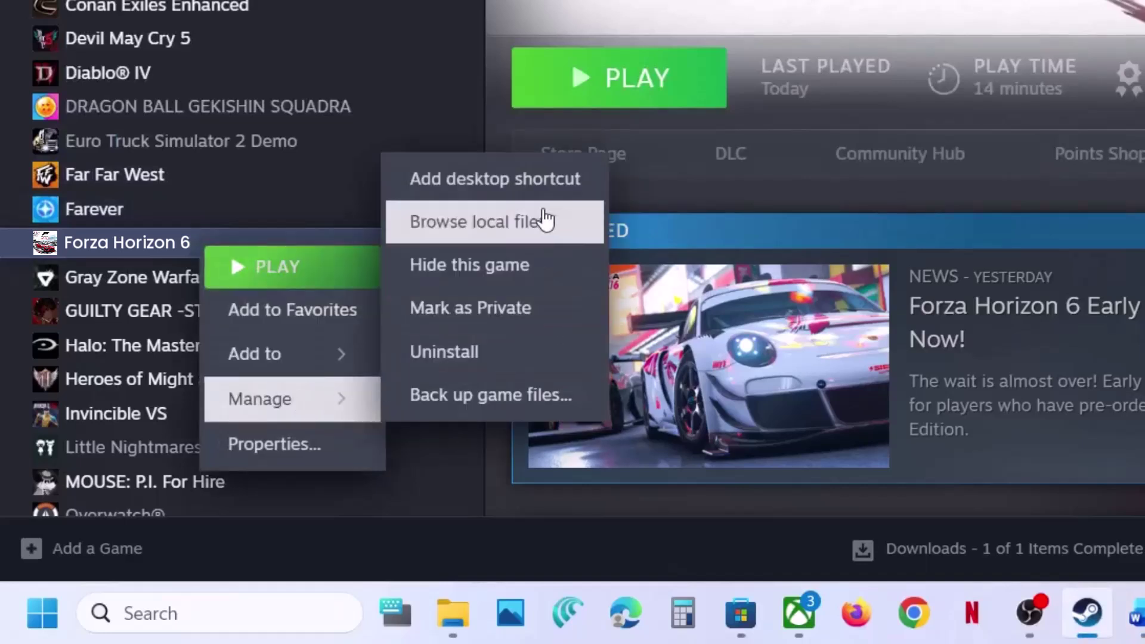
{"action": "left_click", "coordinate": [546, 221]}
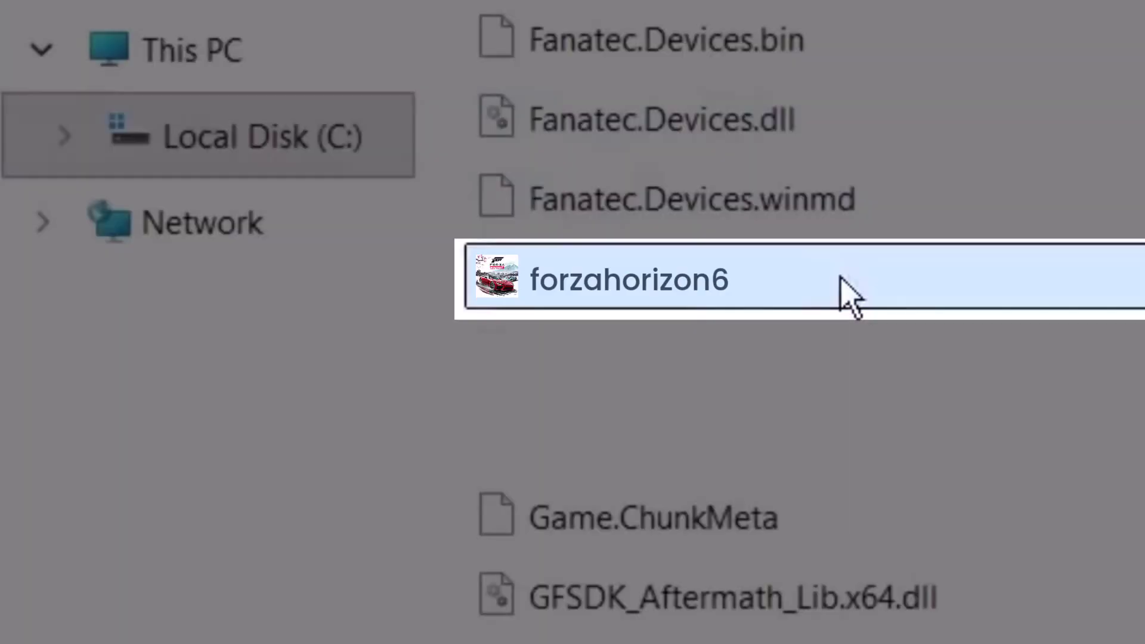
Step: Set the forzahorizon6 application's properties to run it in compatibility mode for Windows 8, and apply the change
{"action": "right_click", "coordinate": [843, 294]}
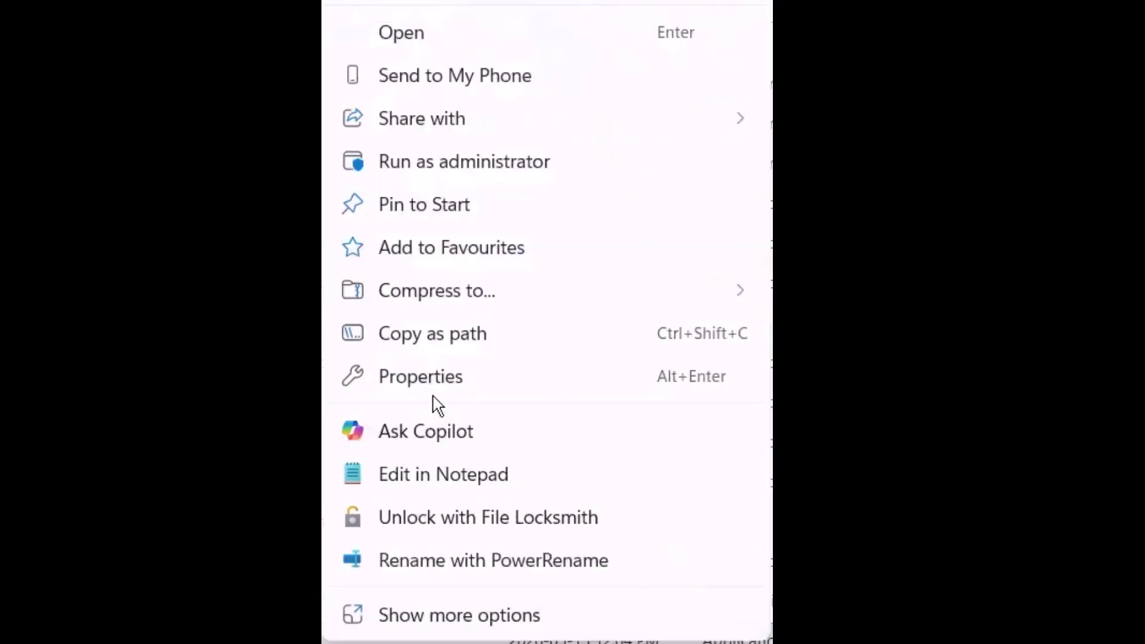
{"action": "left_click", "coordinate": [434, 382]}
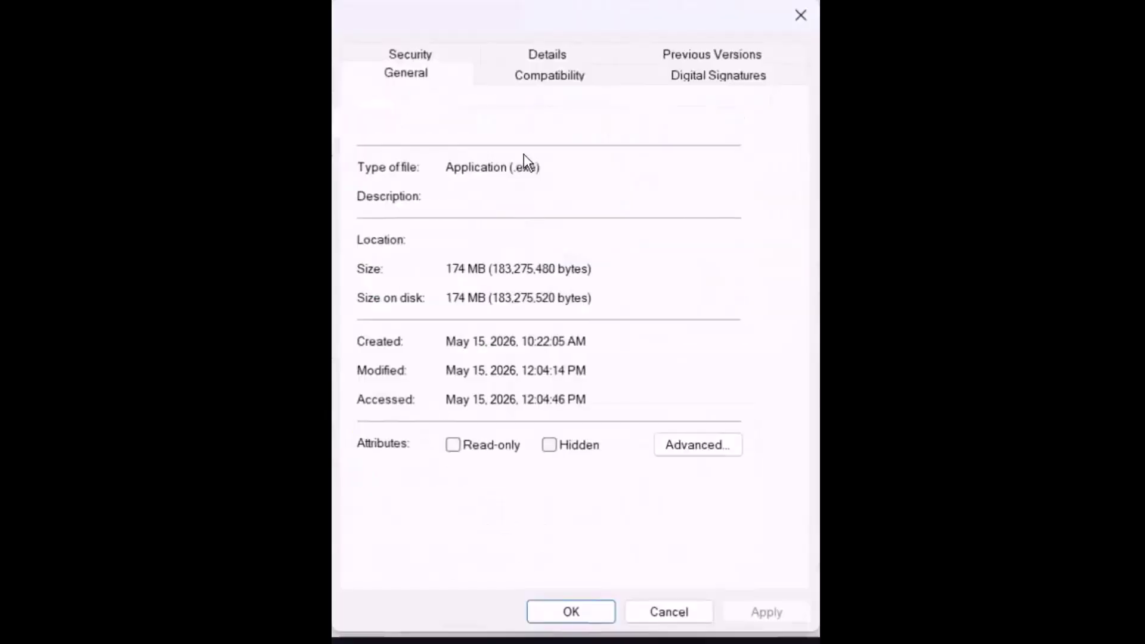
{"action": "left_click", "coordinate": [521, 77]}
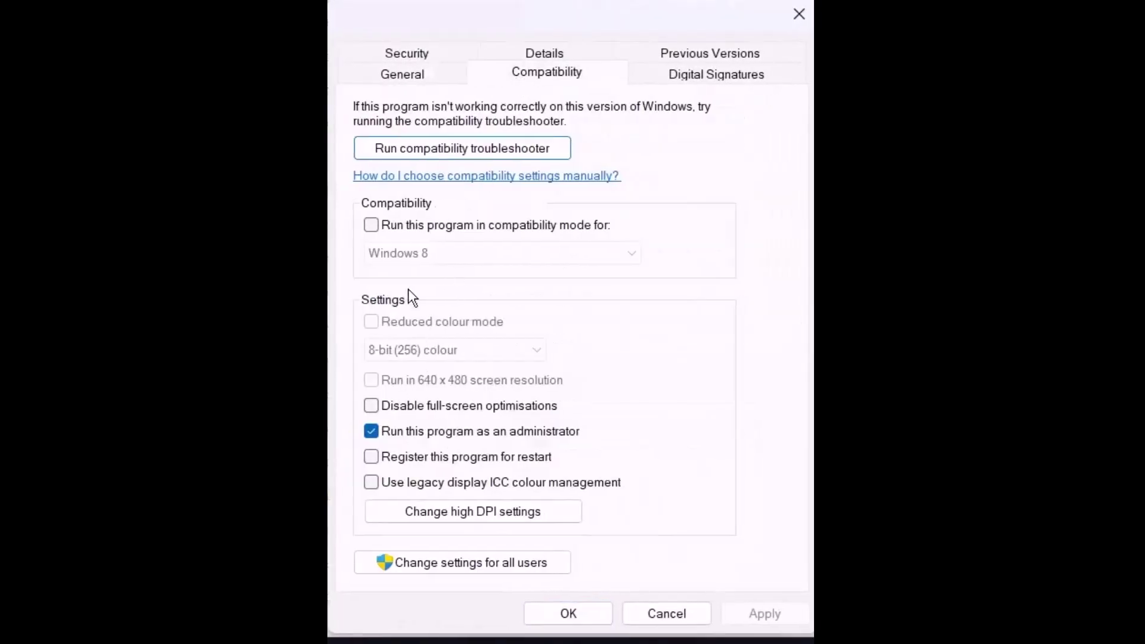
{"action": "left_click", "coordinate": [371, 229]}
{"action": "left_click", "coordinate": [766, 614]}
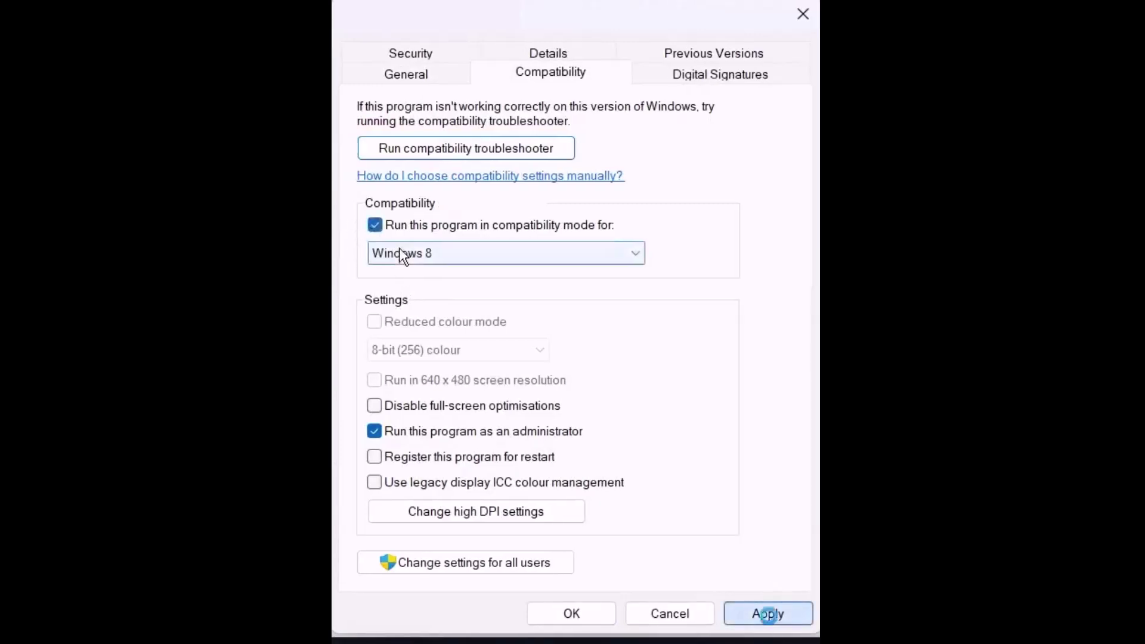
{"action": "left_click", "coordinate": [585, 622]}
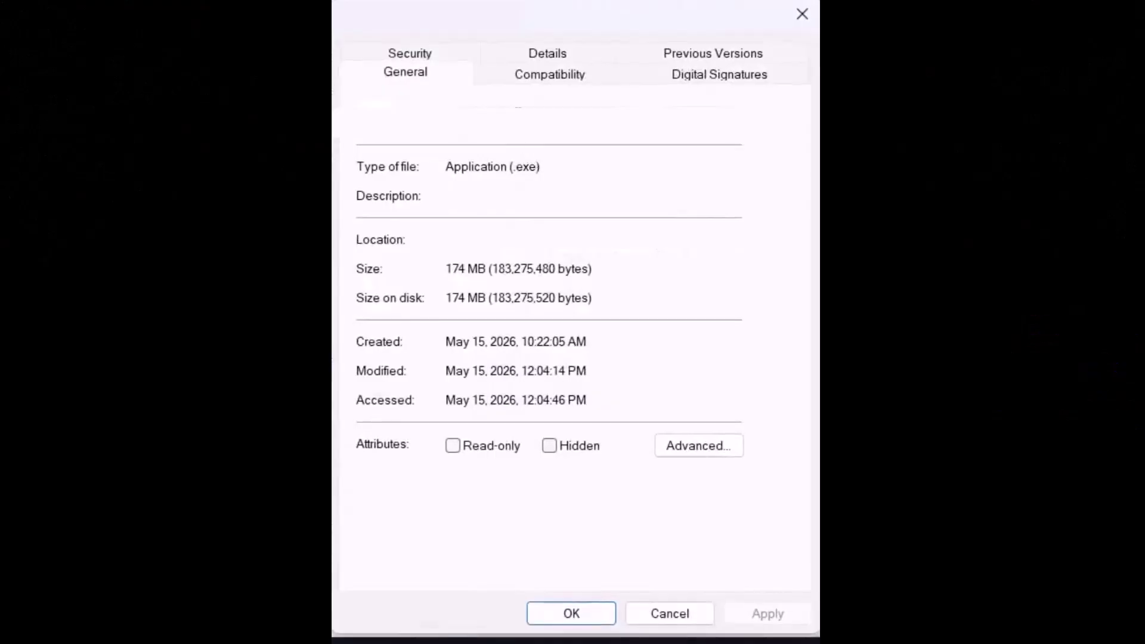
Step: Disable full-screen optimisations in the game application's compatibility settings and apply the change
{"action": "left_click", "coordinate": [522, 82]}
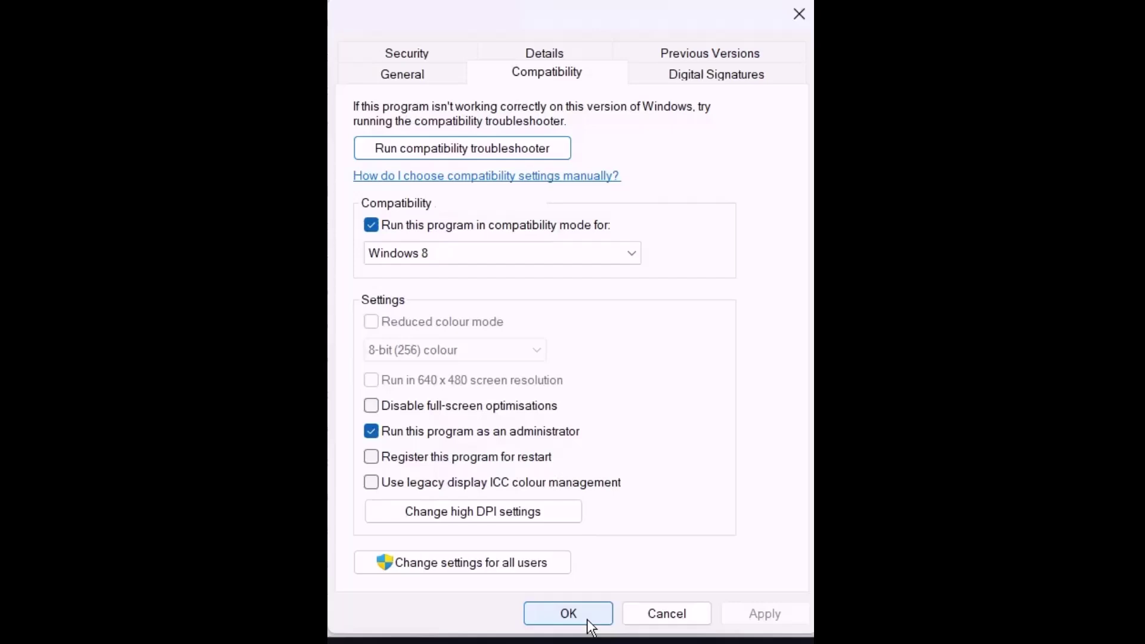
{"action": "left_click", "coordinate": [406, 410]}
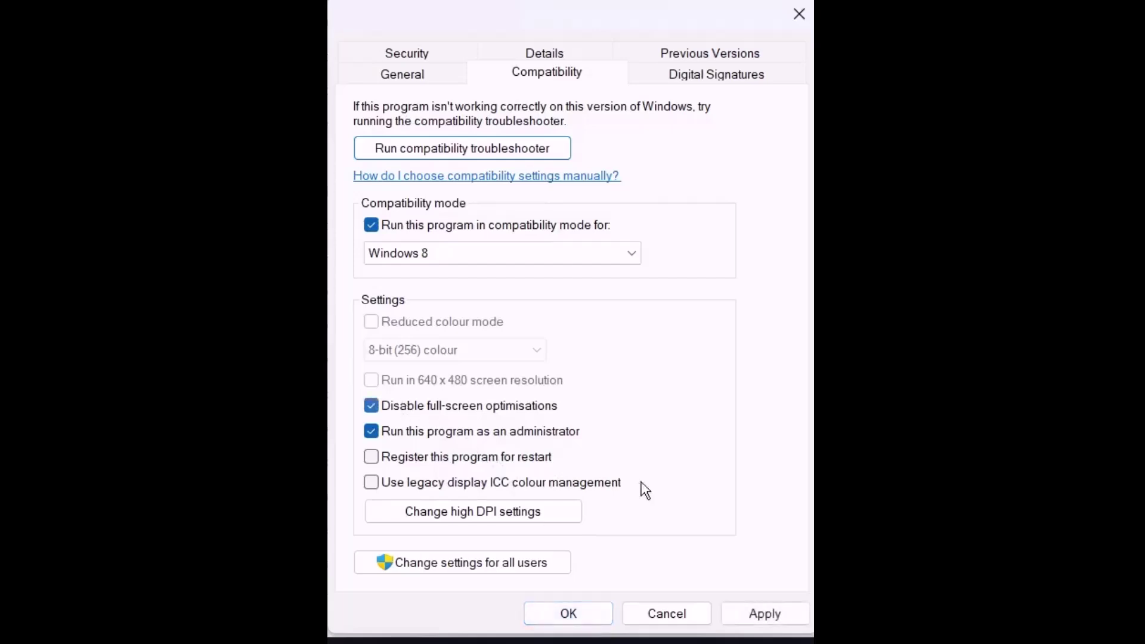
{"action": "left_click", "coordinate": [762, 615]}
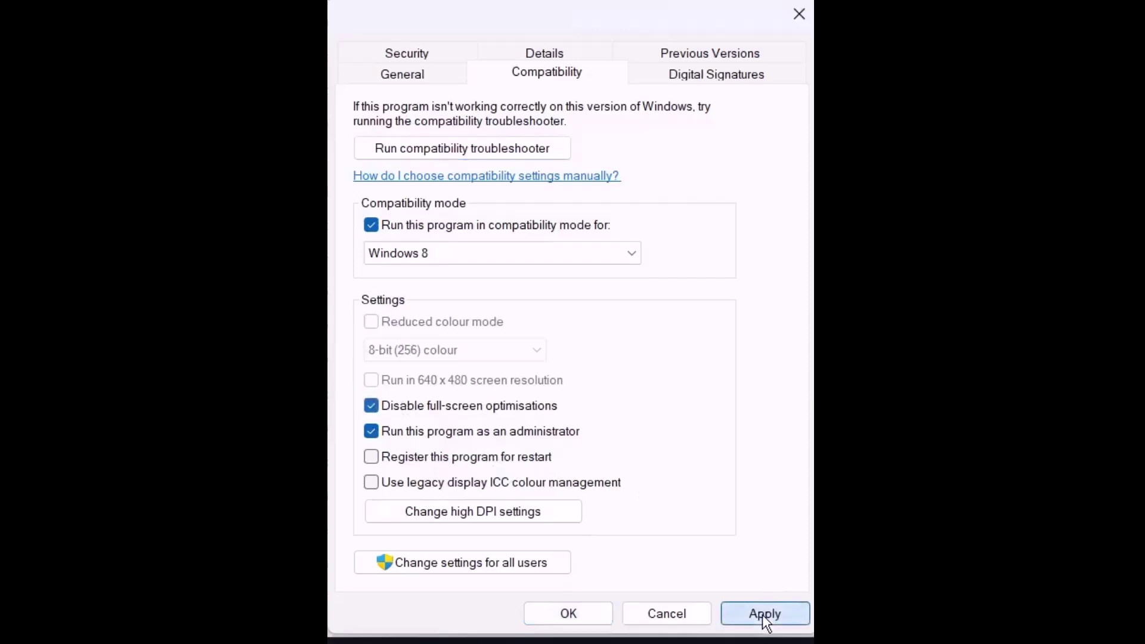
{"action": "left_click", "coordinate": [606, 612]}
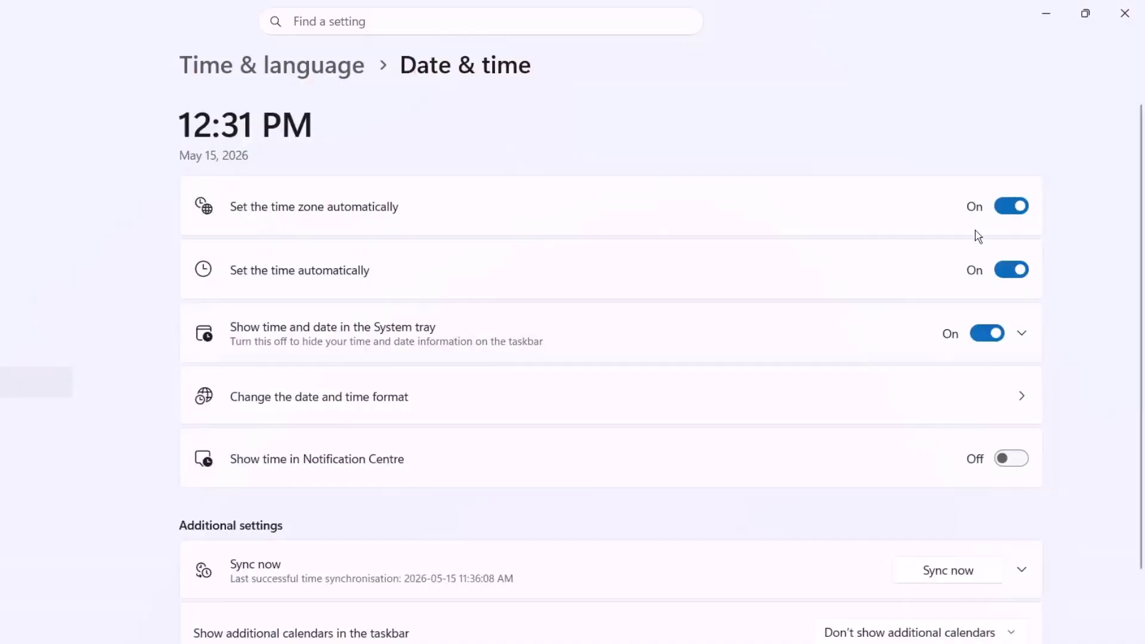
Step: In Windows Date & time settings, switch automatic time zone and automatic time off and back on, and sync the clock
{"action": "left_click", "coordinate": [1012, 206]}
{"action": "left_click", "coordinate": [1011, 207]}
{"action": "left_click", "coordinate": [1011, 270]}
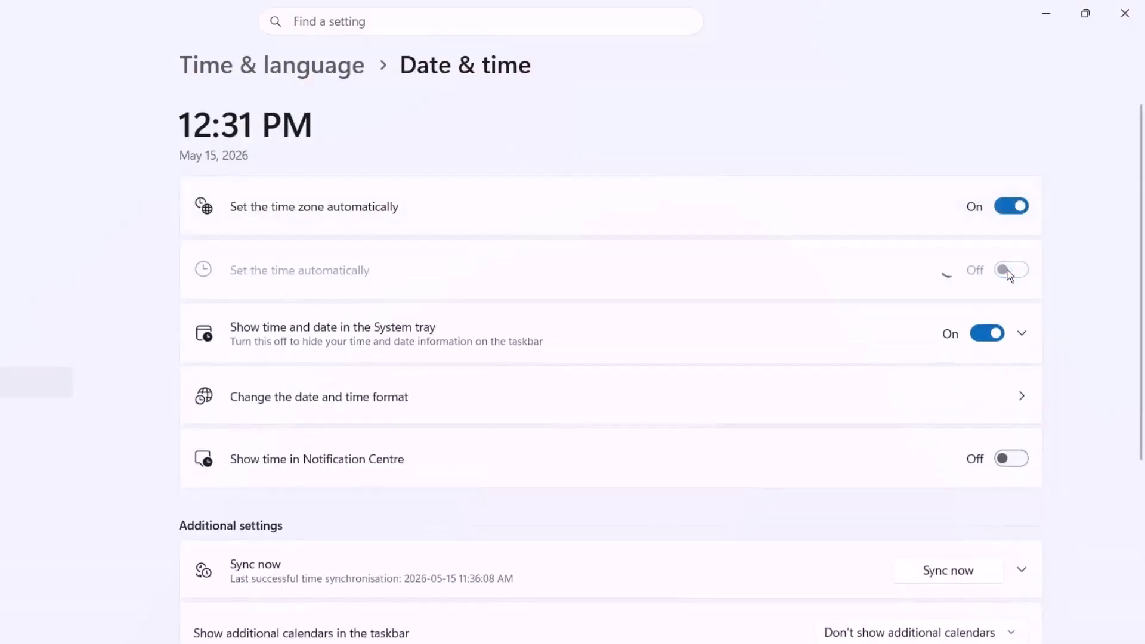
{"action": "left_click", "coordinate": [1011, 270]}
{"action": "scroll", "coordinate": [340, 468], "scroll_direction": "down", "scroll_amount": 2}
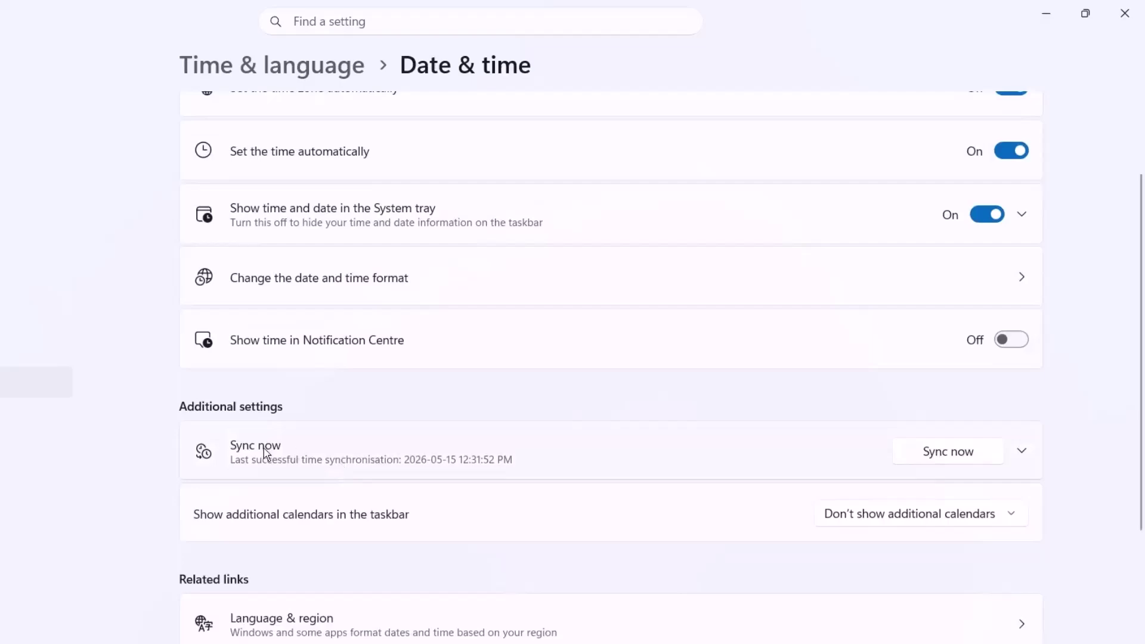
{"action": "left_click", "coordinate": [931, 458]}
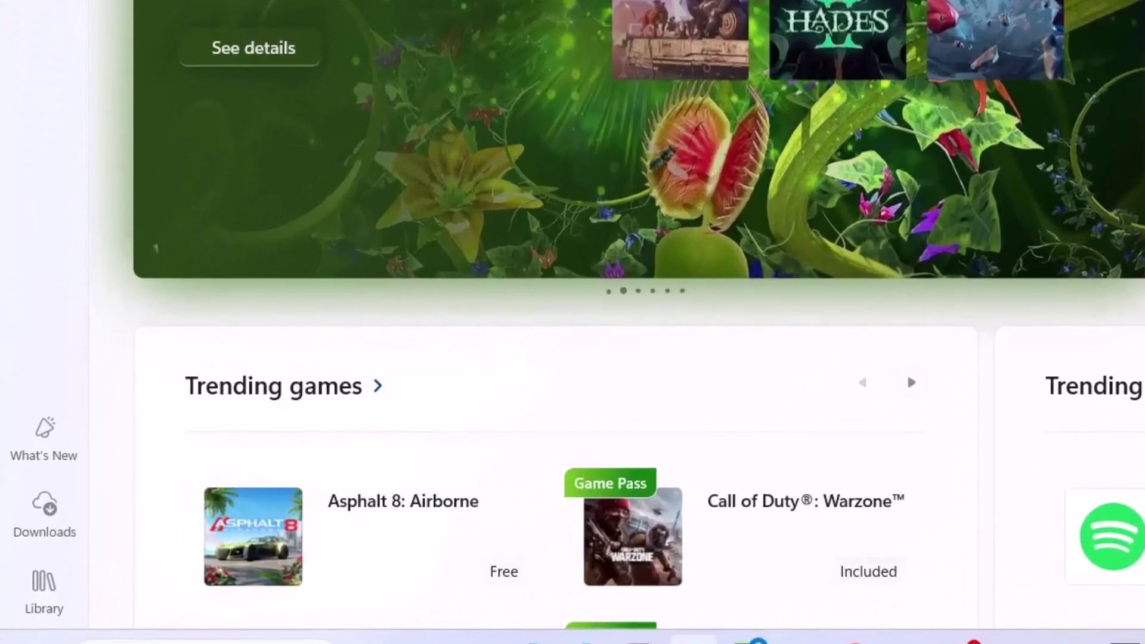
Step: Switch to Microsoft Store and check for app updates under Updates & downloads
{"action": "left_click", "coordinate": [31, 565]}
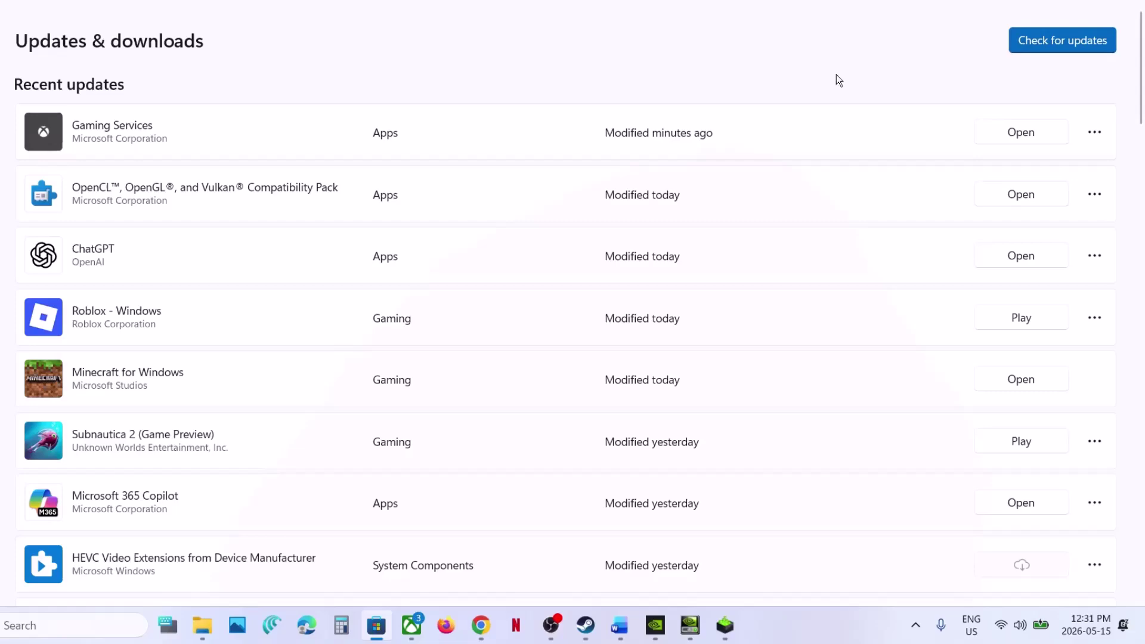
{"action": "left_click", "coordinate": [1048, 49]}
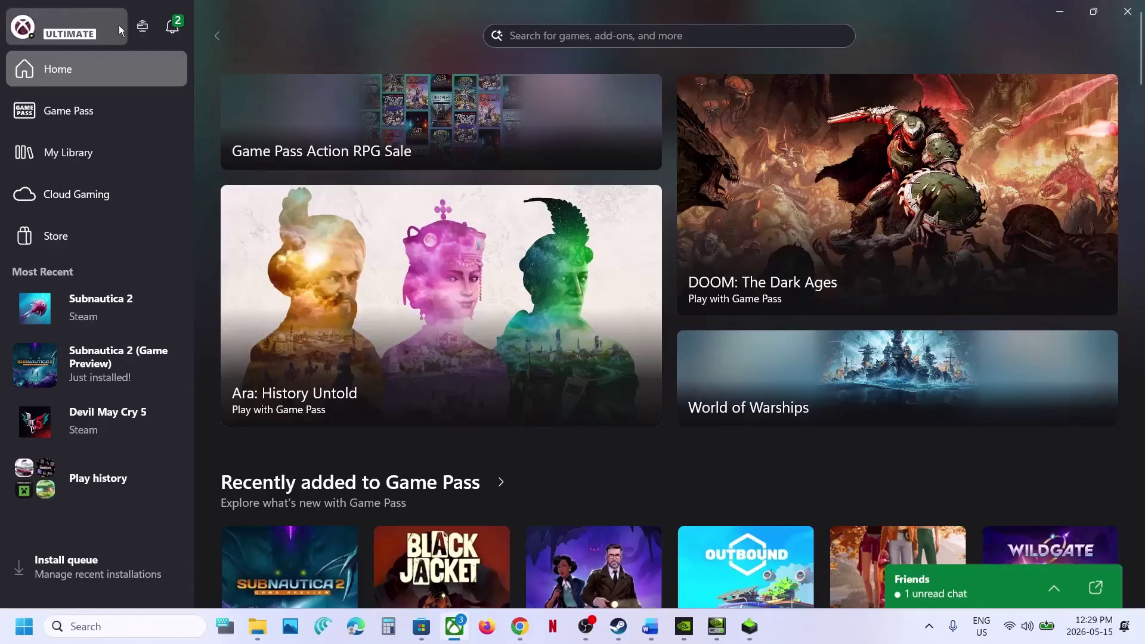
Step: Switch to the Xbox app and start the Gaming Services Repair Tool from its support options, allowing it to make changes
{"action": "left_click", "coordinate": [84, 31]}
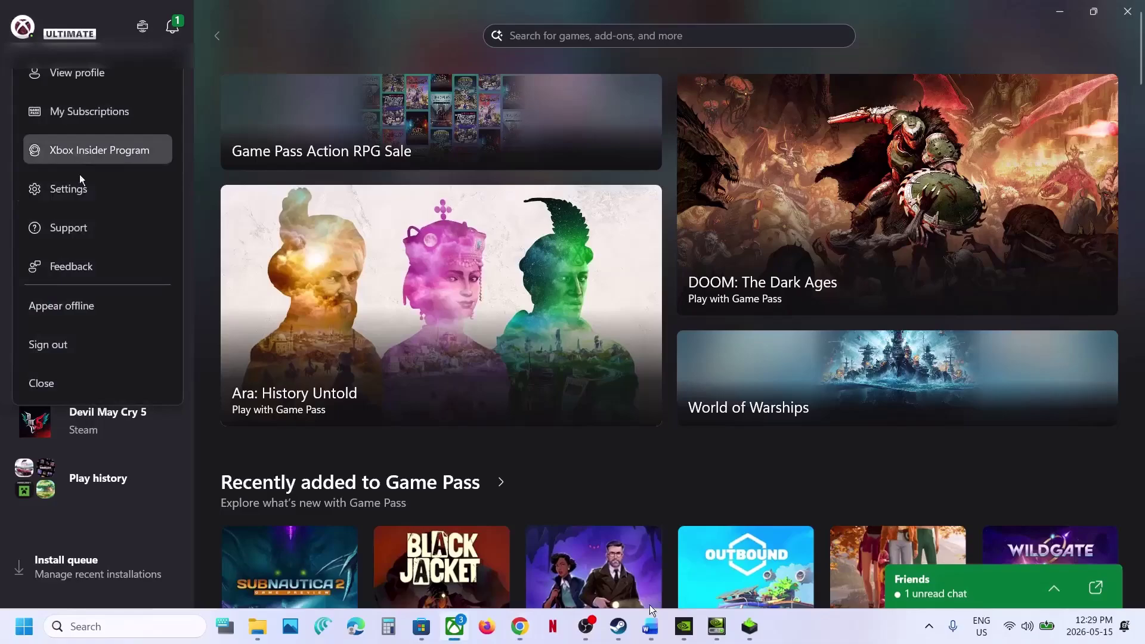
{"action": "left_click", "coordinate": [74, 229]}
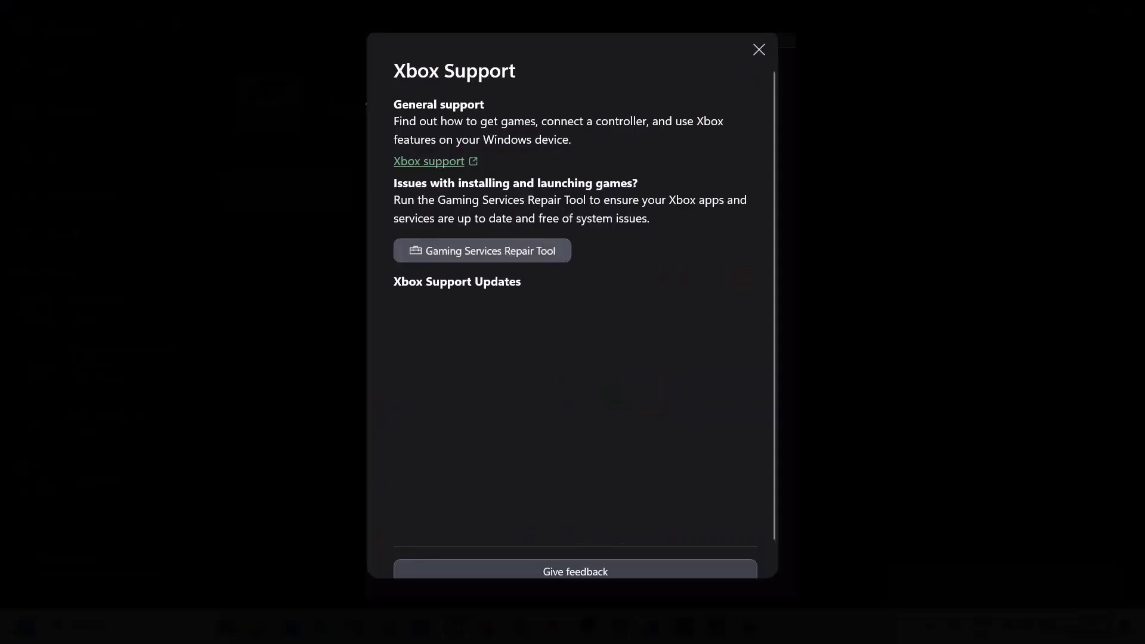
{"action": "left_click", "coordinate": [495, 249]}
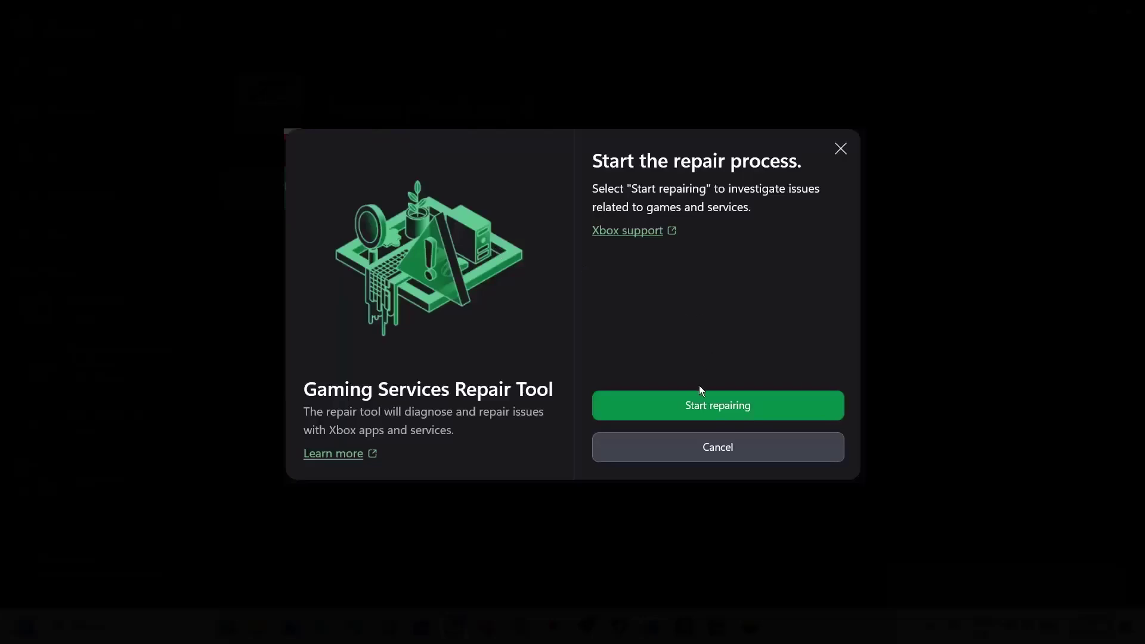
{"action": "left_click", "coordinate": [692, 406]}
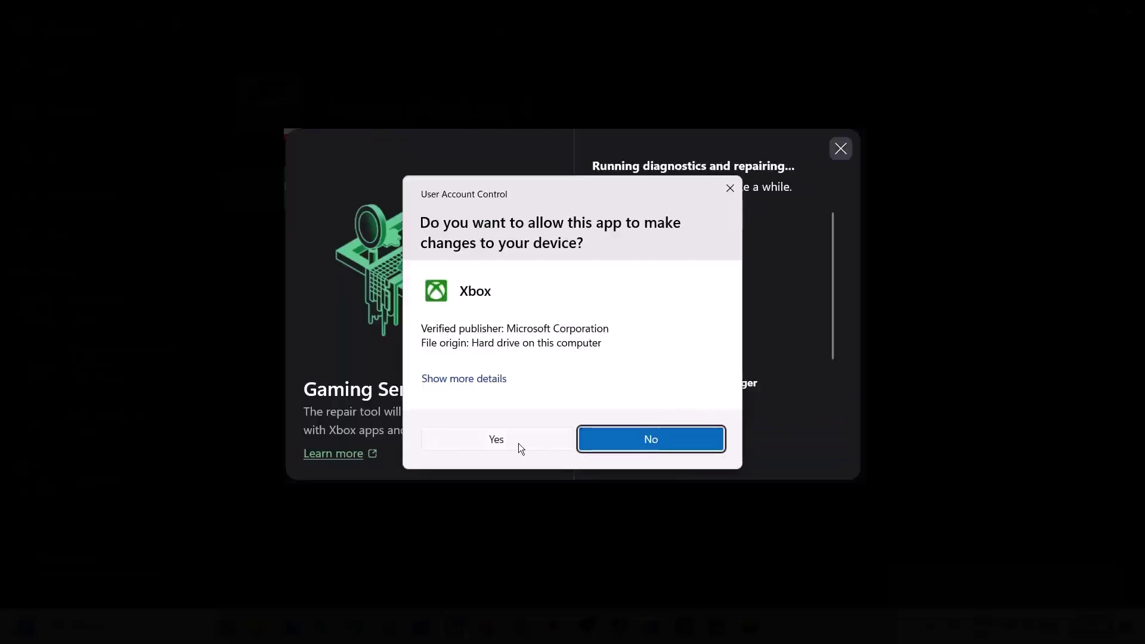
{"action": "left_click", "coordinate": [517, 442]}
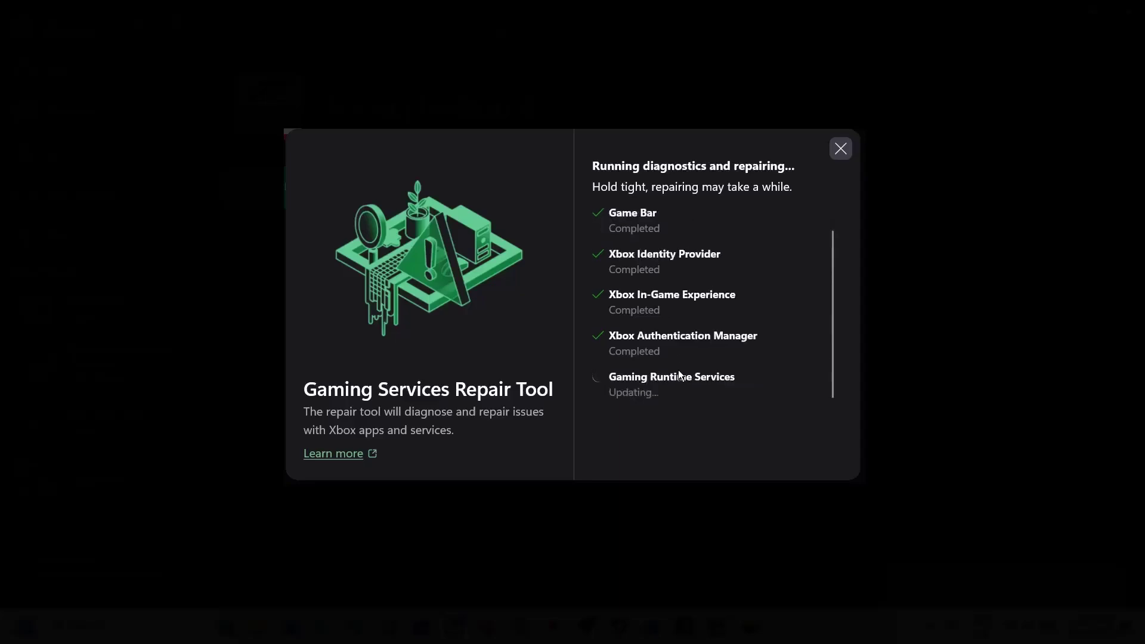